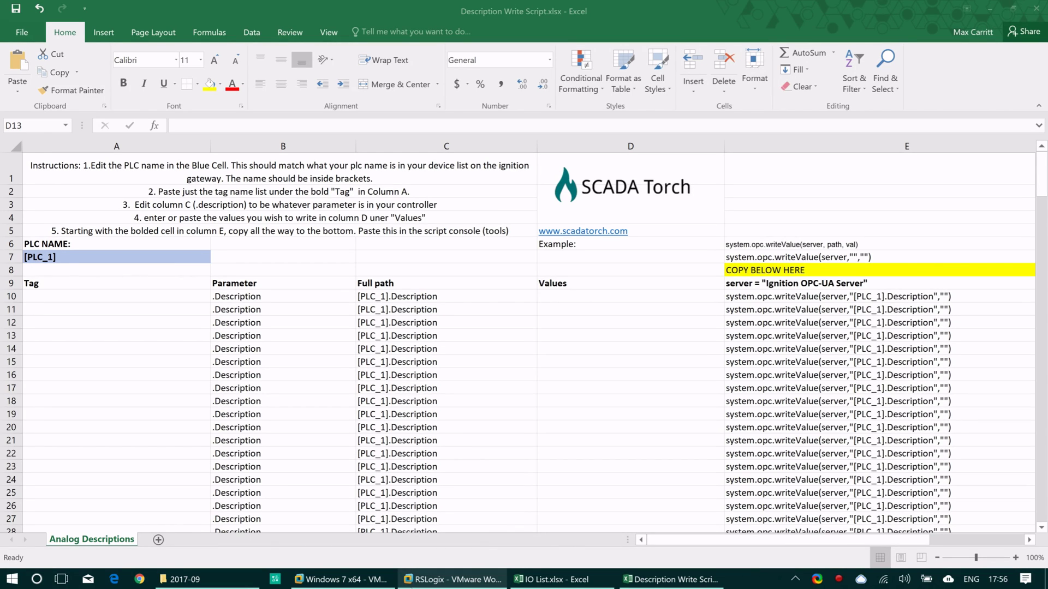
Switch to Logix Designer and examine the Description members of the FT_09 and FT_05 tags
left_click(412, 586)
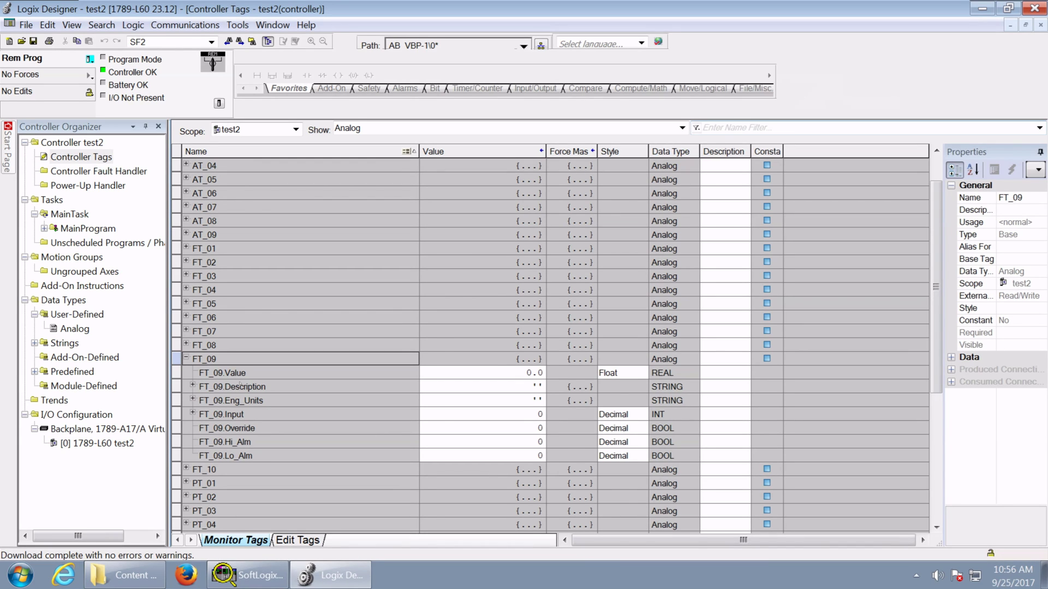
left_click_drag(240, 384, 256, 386)
left_click(519, 385)
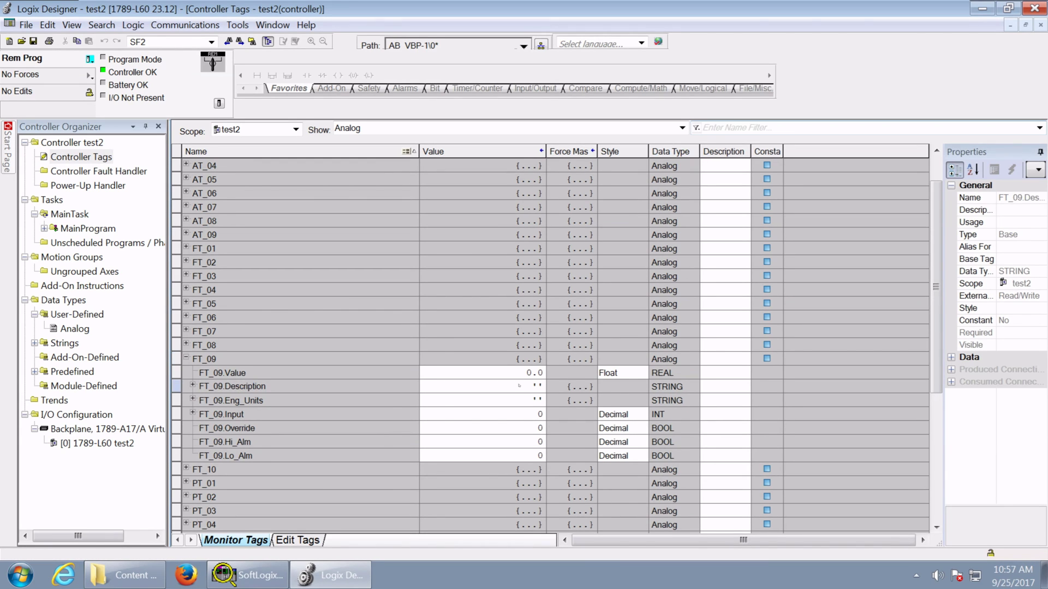
left_click(182, 300)
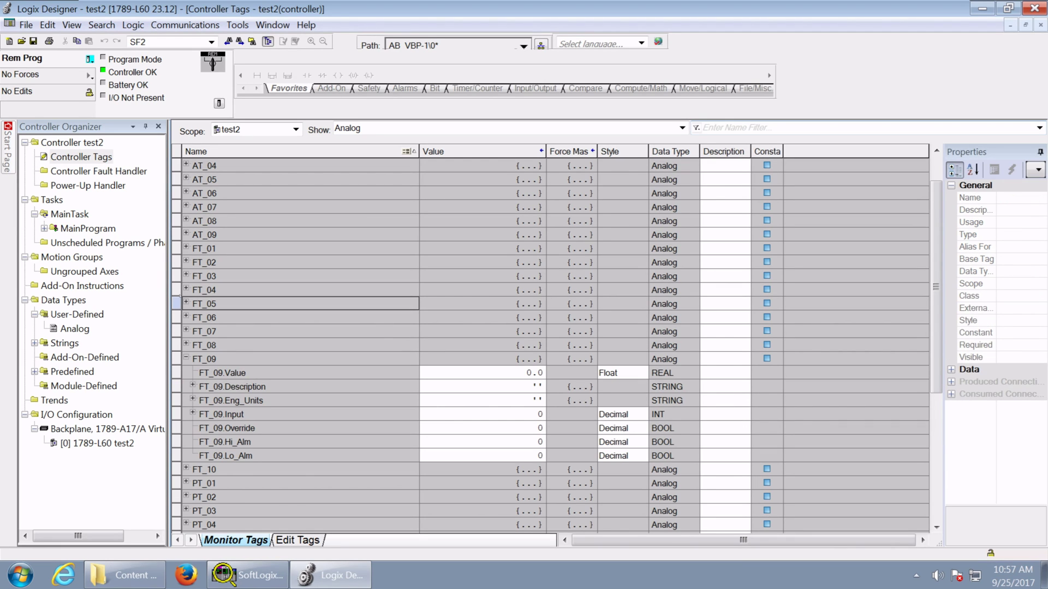
left_click(186, 302)
Configure the controller tag filter to include only the user-defined Analog data type
left_click(369, 128)
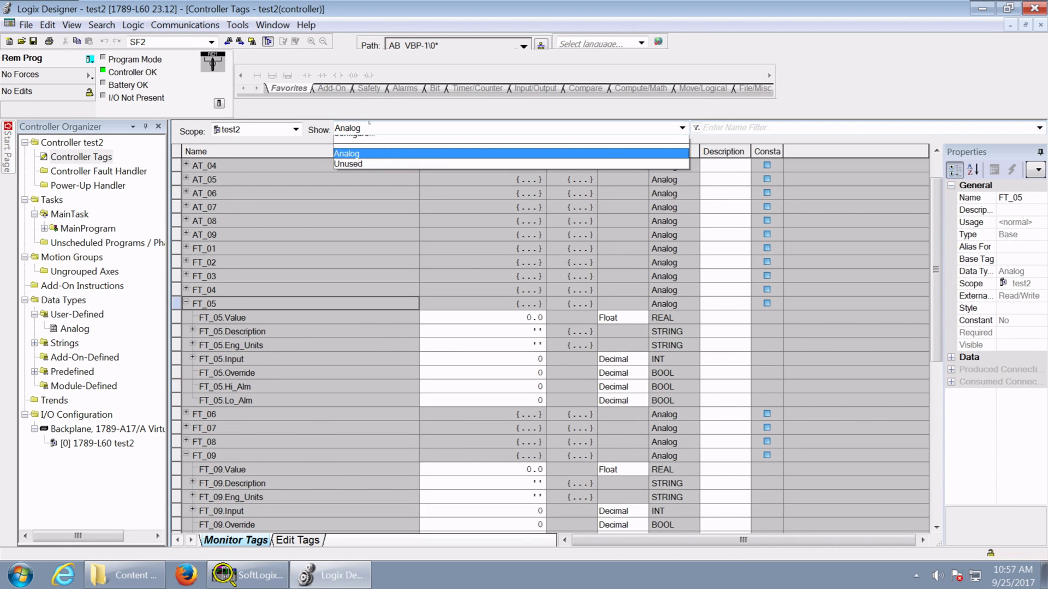
left_click(358, 154)
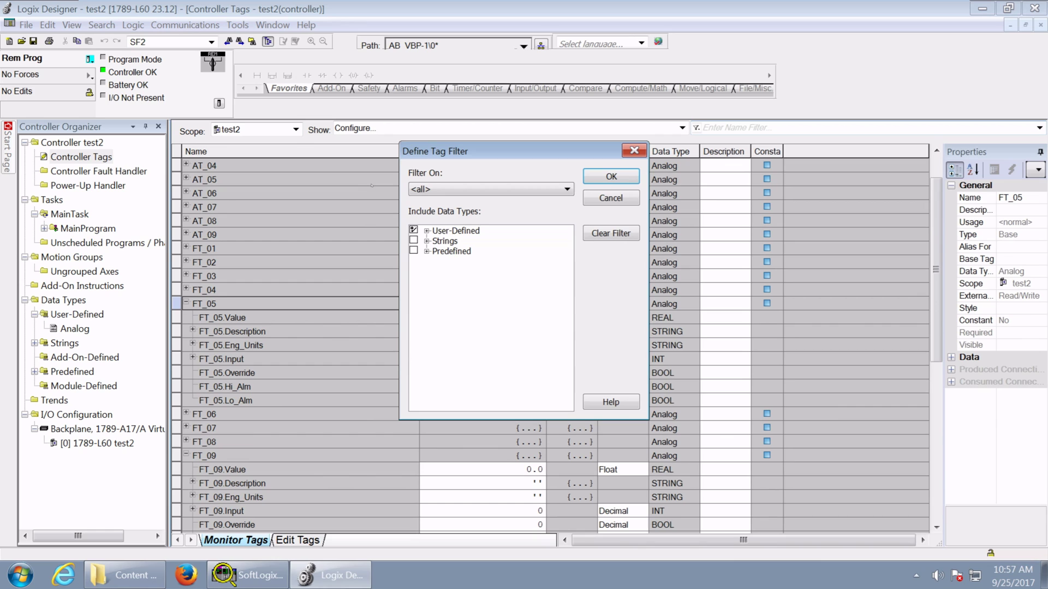
left_click(427, 230)
left_click(413, 240)
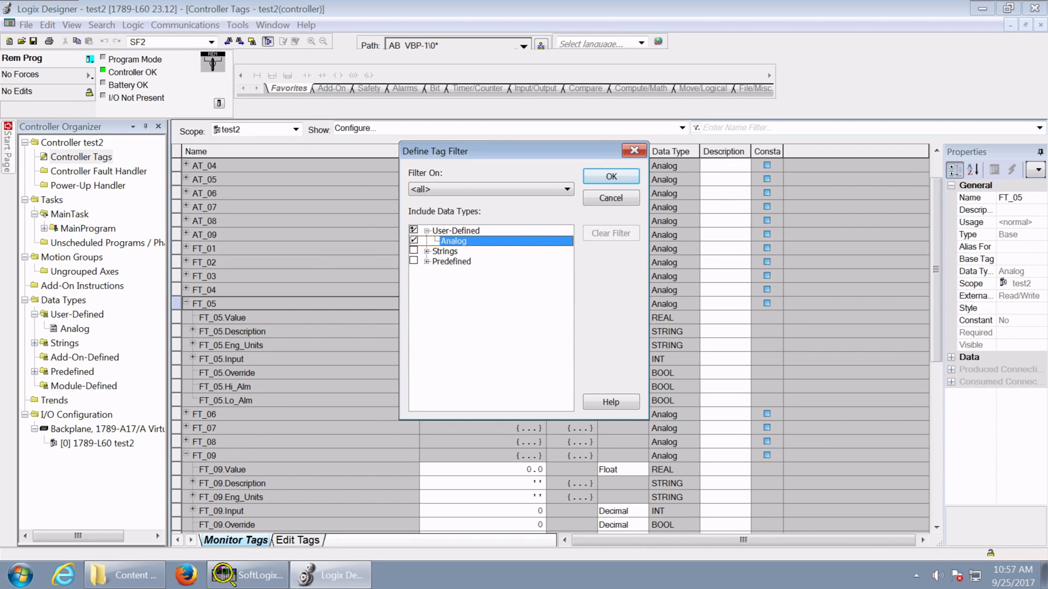
key("Return")
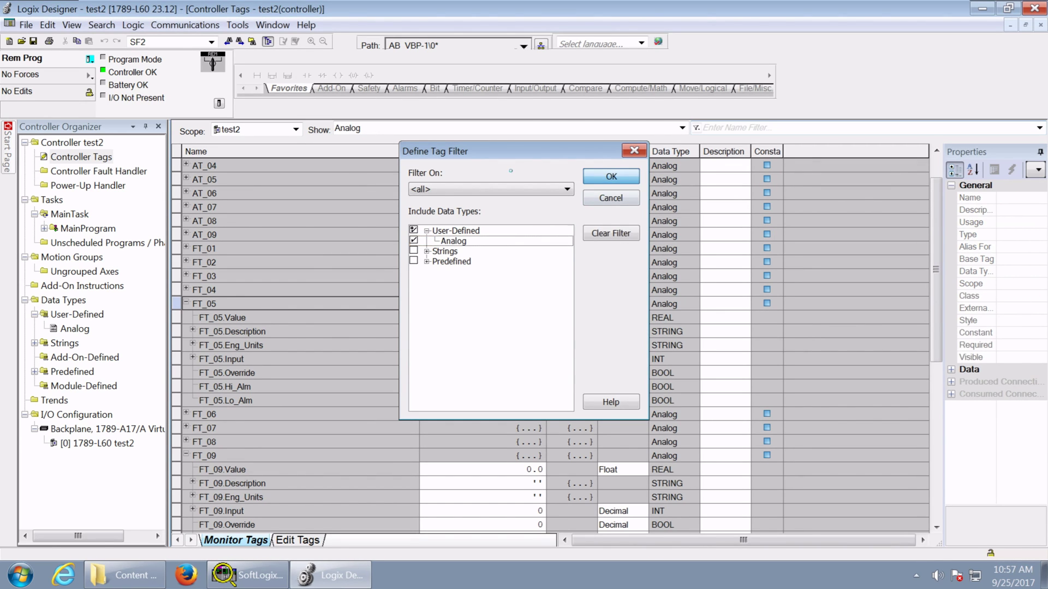
Copy all the filtered Analog tags and paste them into a new sheet of the Description Write Script workbook in Excel
left_click(300, 165)
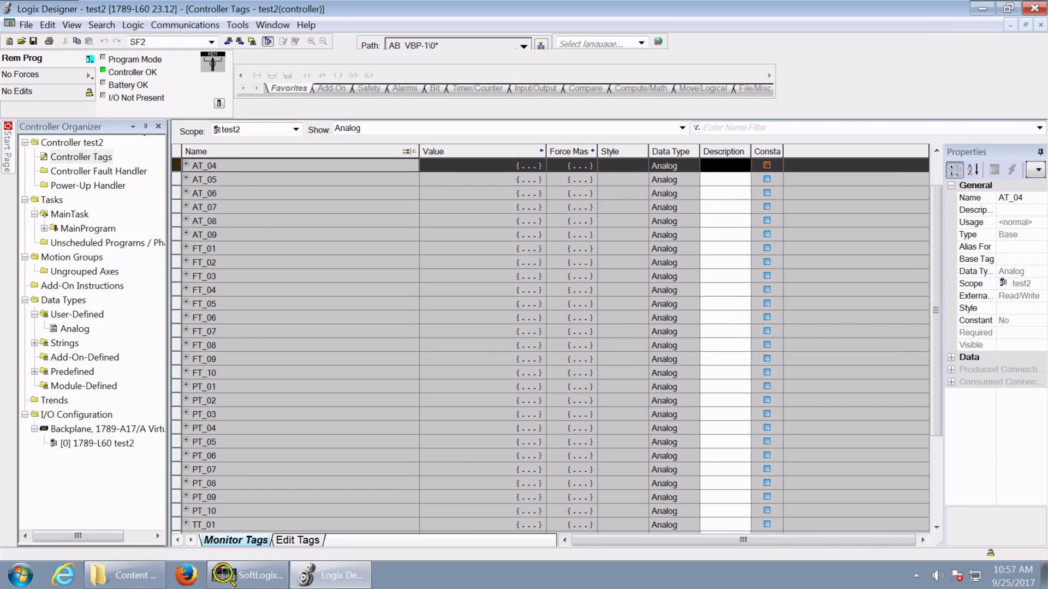
key("ctrl+a")
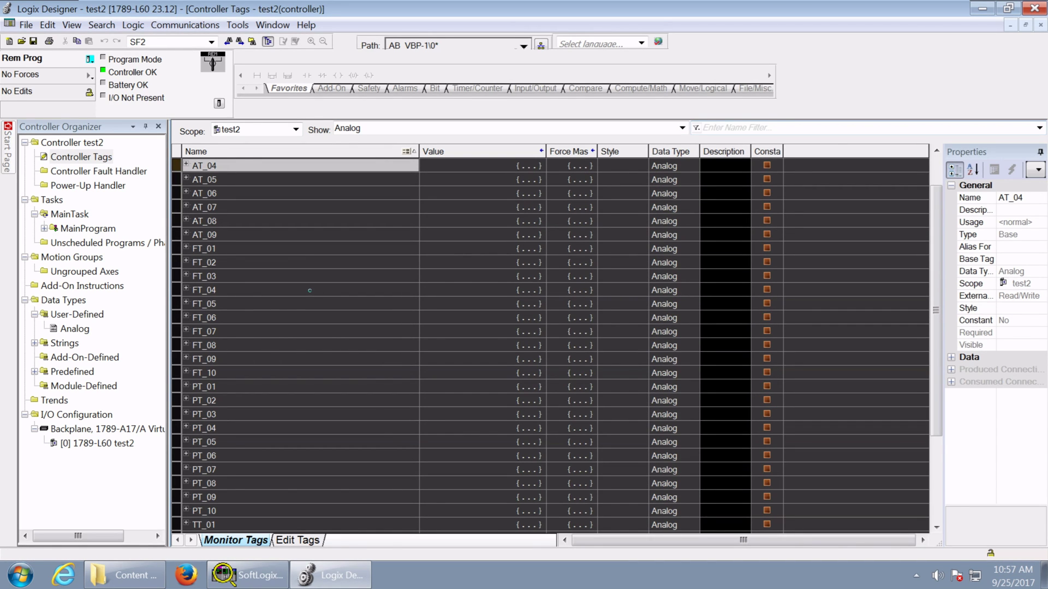
key("ctrl+alt")
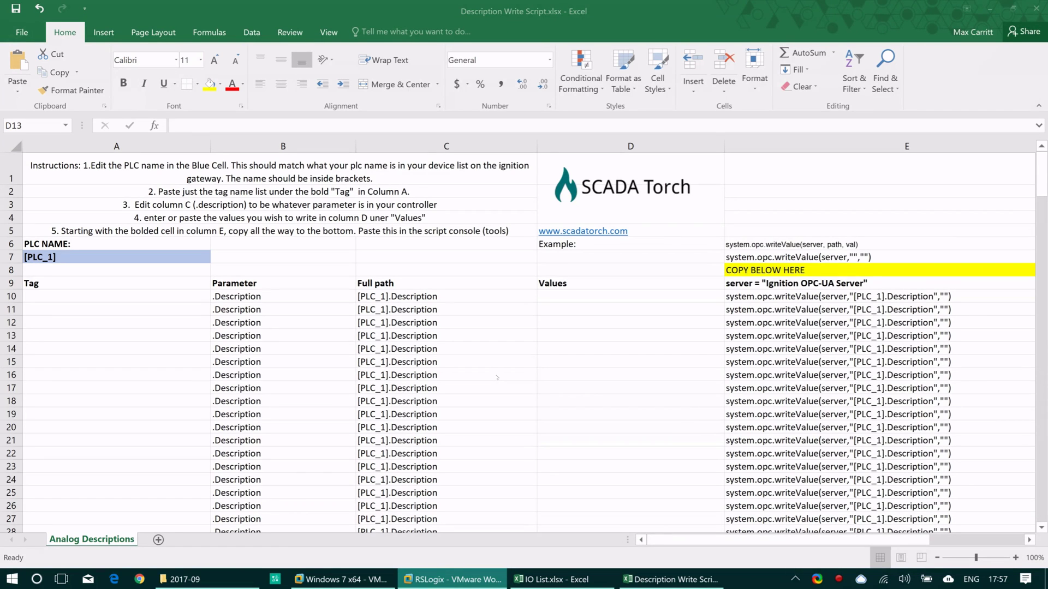
left_click(158, 540)
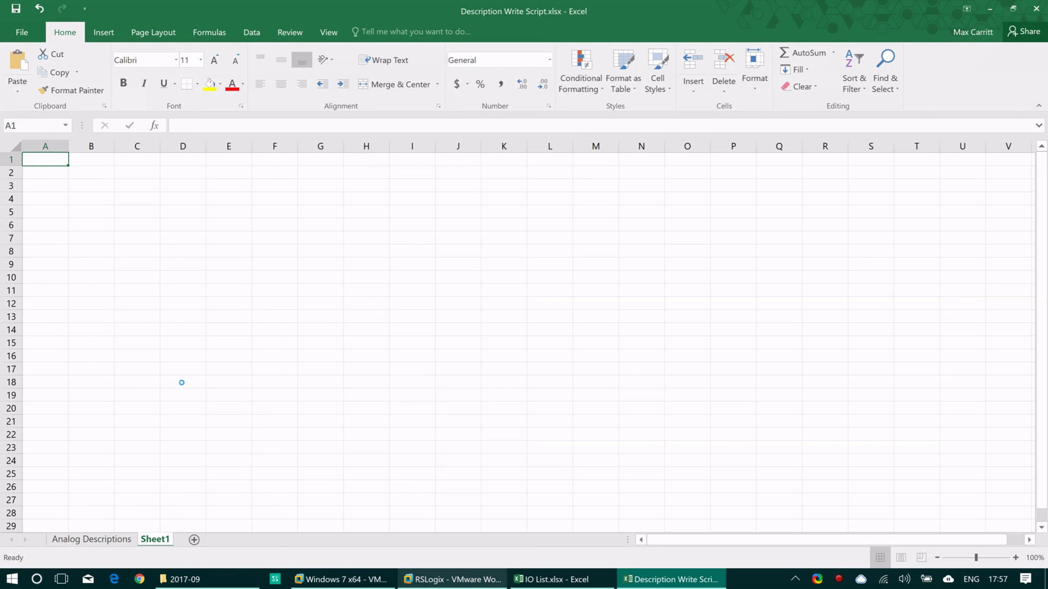
key("ctrl+v")
Copy the tag names in A1:A39 of Sheet1 into the Tag column of the Analog Descriptions sheet, starting at A10
left_click(46, 159)
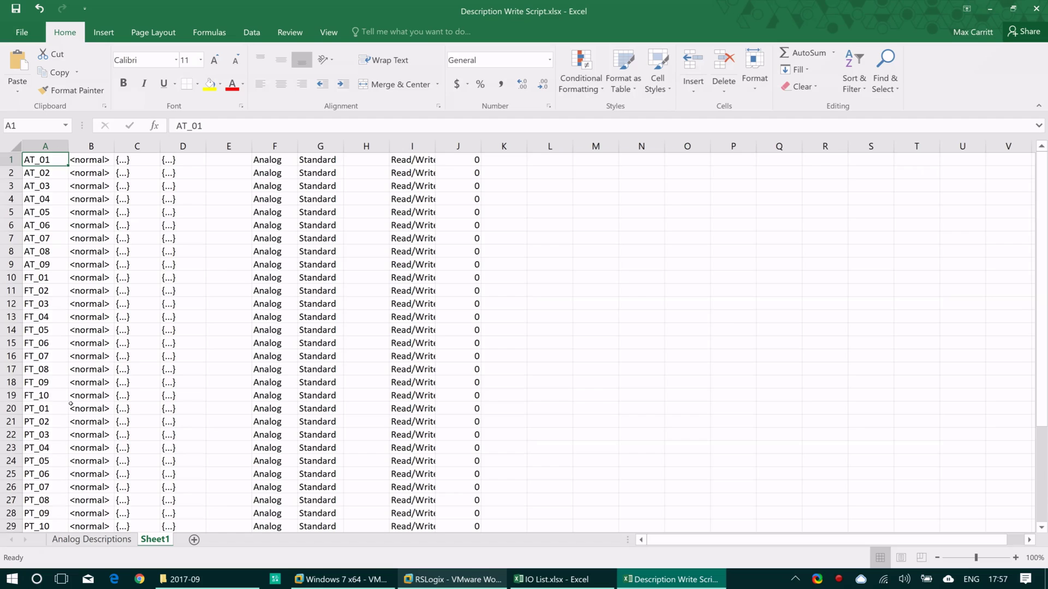
scroll(71, 403, "down", 5)
left_click(48, 458, "shift")
key("ctrl+c")
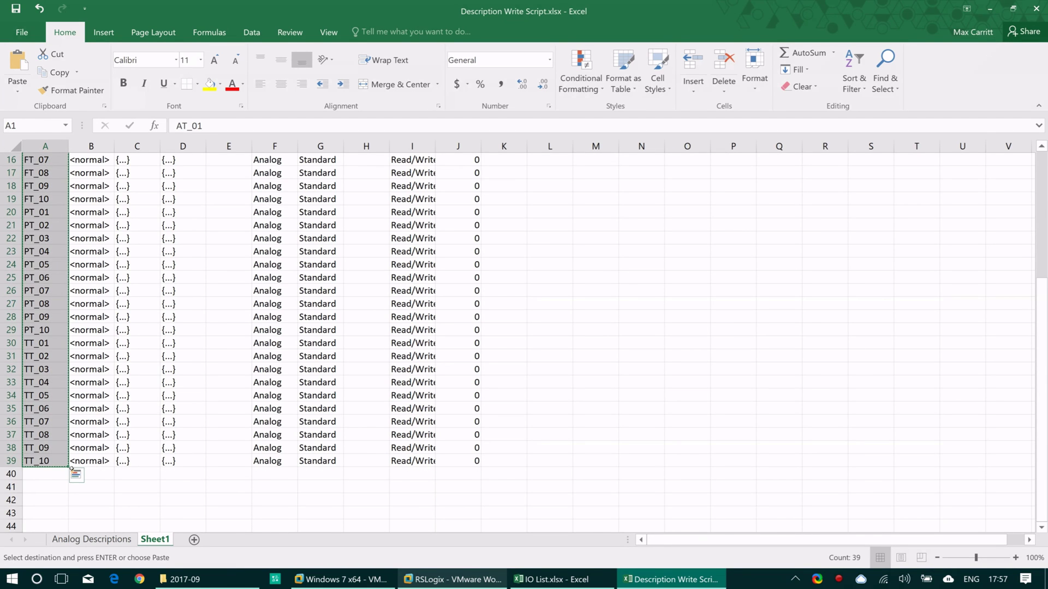
left_click(84, 540)
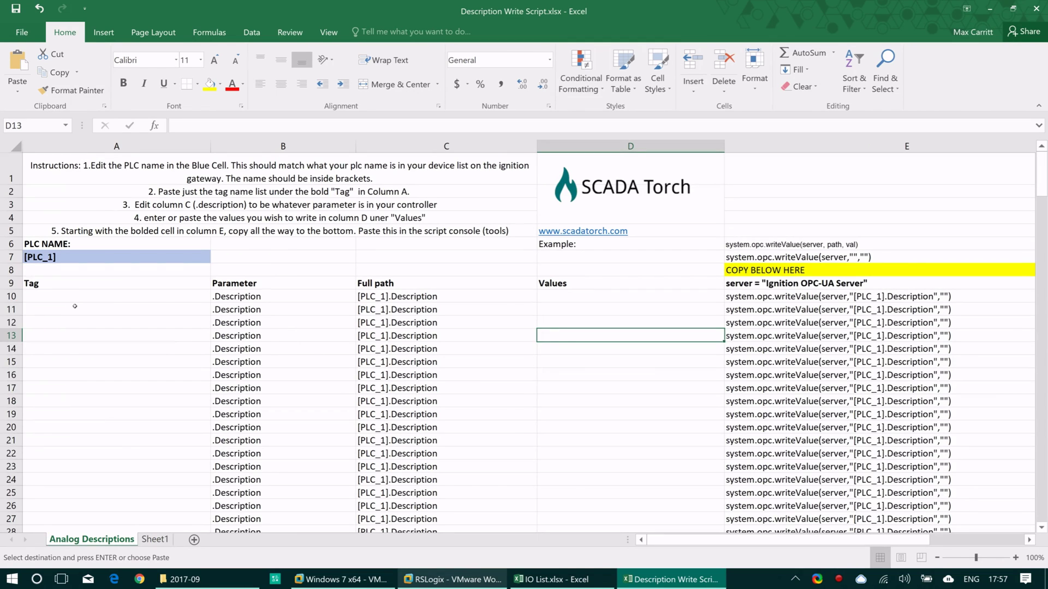
left_click(66, 297)
key("Return")
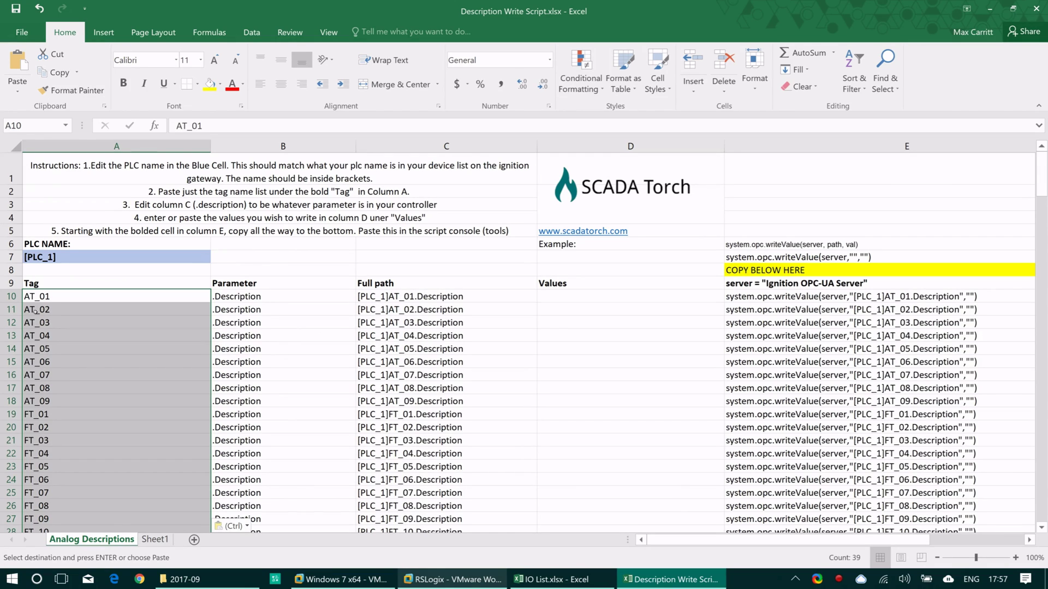
Examine the Parameter, Full path and Values cells of the first tag row
left_click(216, 291)
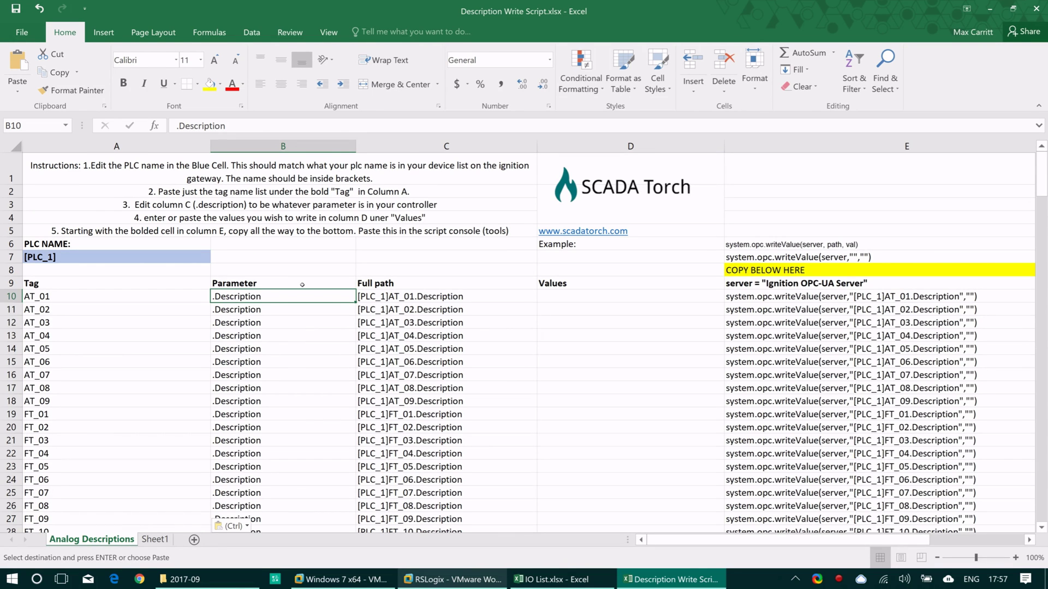
key("Right")
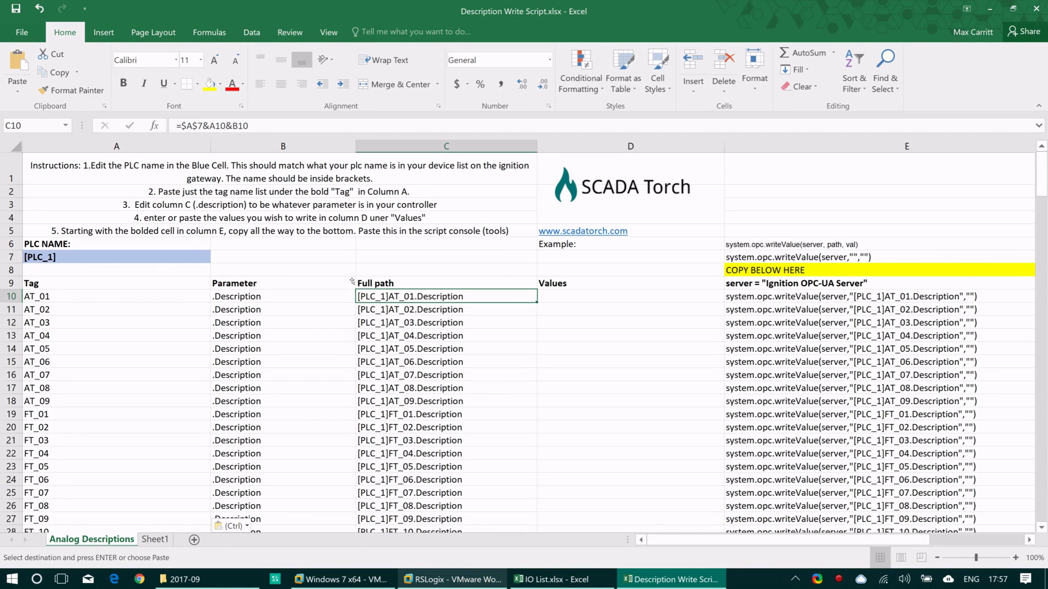
left_click(601, 292)
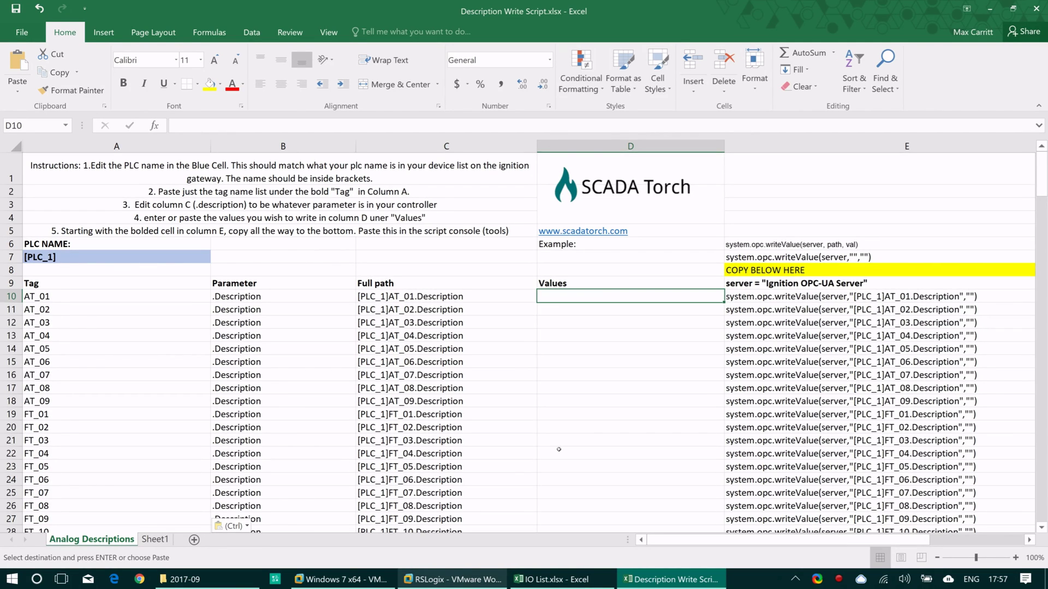
Copy the Description entries from IO List.xlsx into the Values column of the Analog Descriptions sheet, starting at D10
left_click(564, 583)
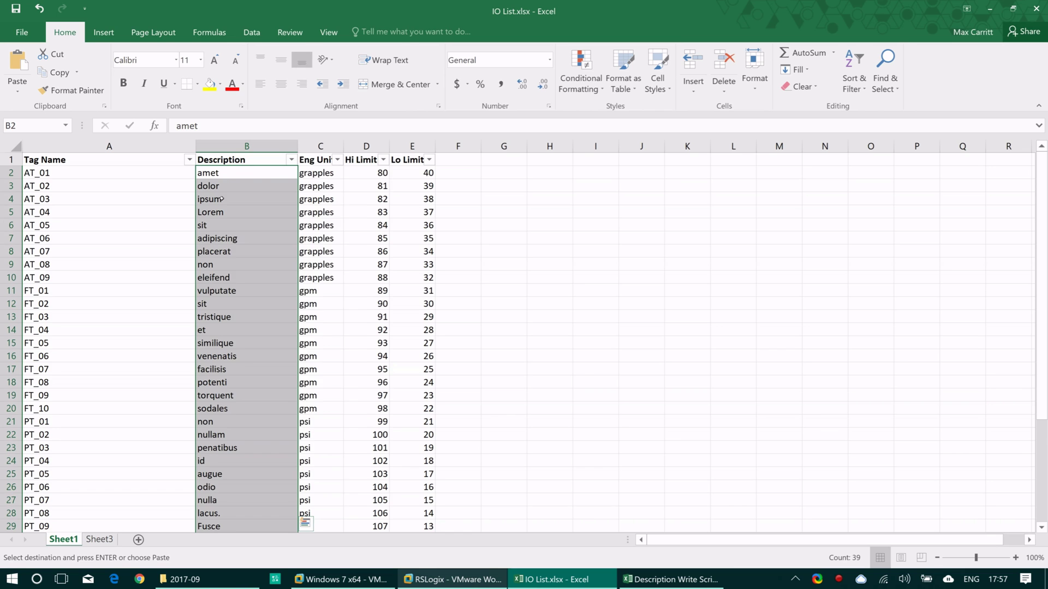
right_click(222, 200)
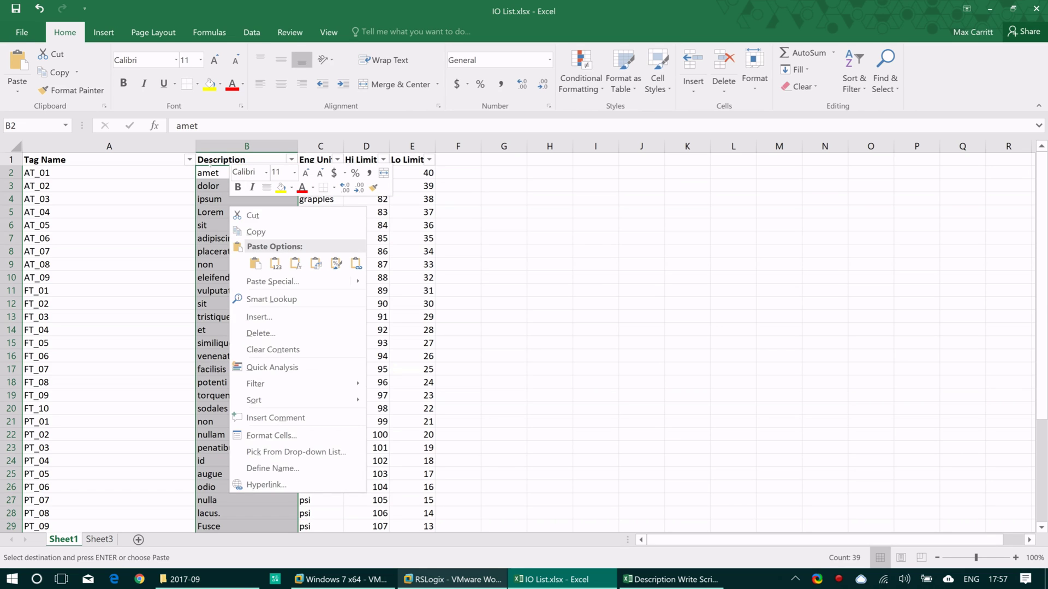
left_click(275, 231)
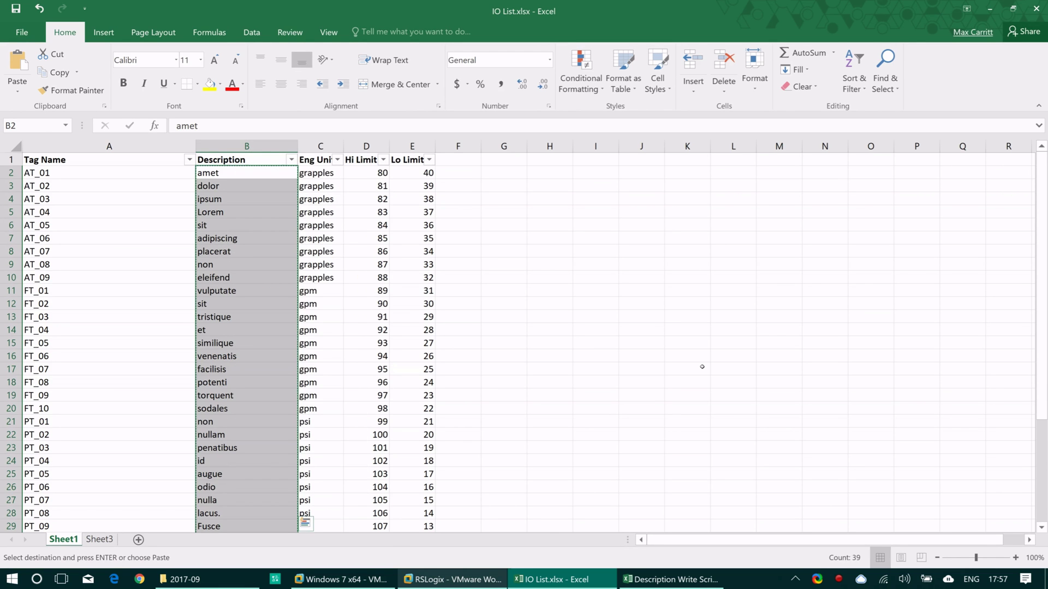
key("alt+Tab")
left_click(683, 580)
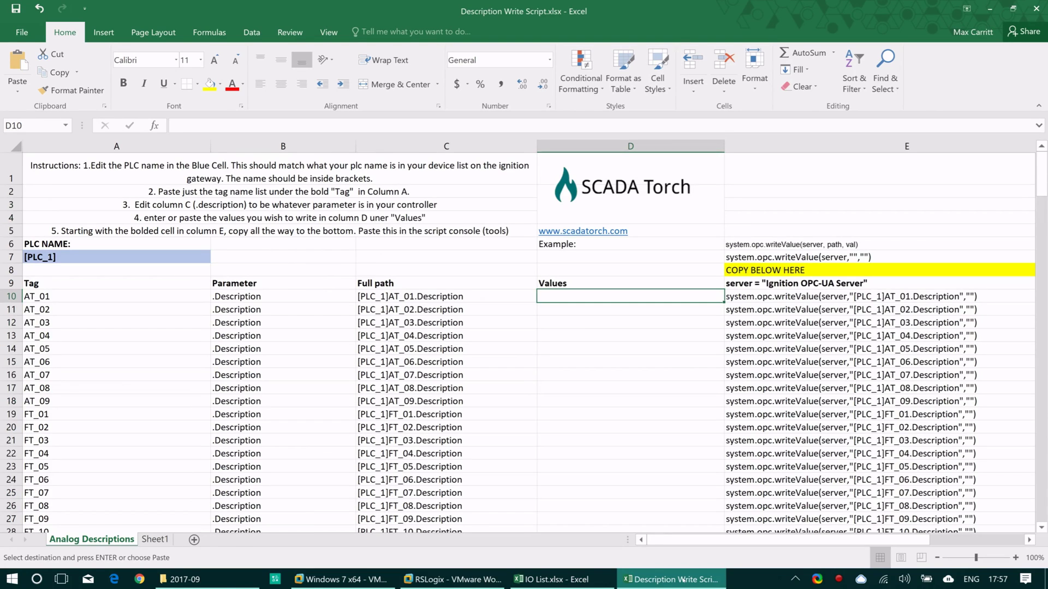
right_click(562, 295)
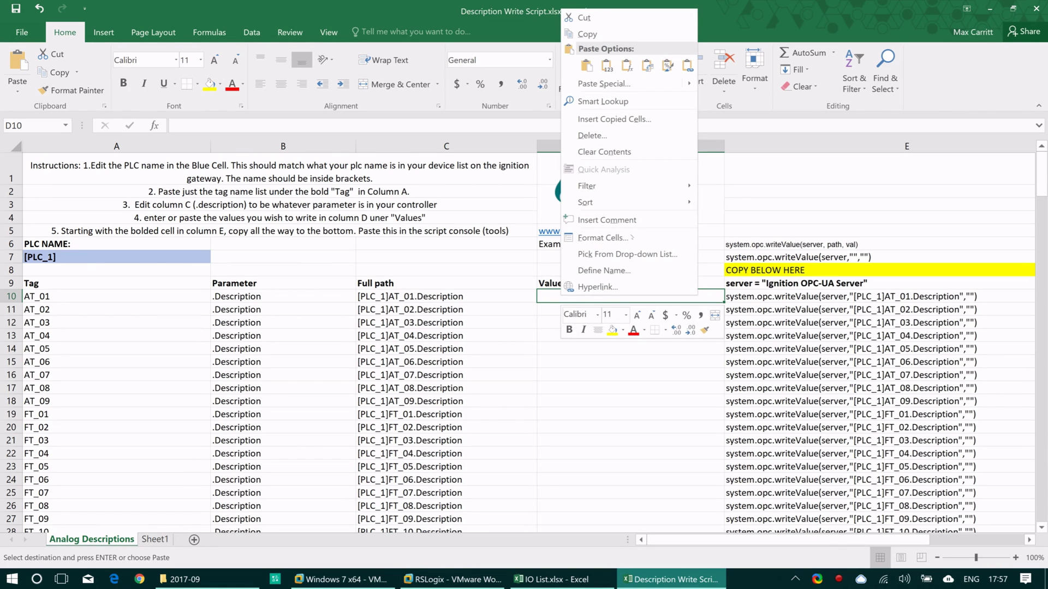
key("Escape")
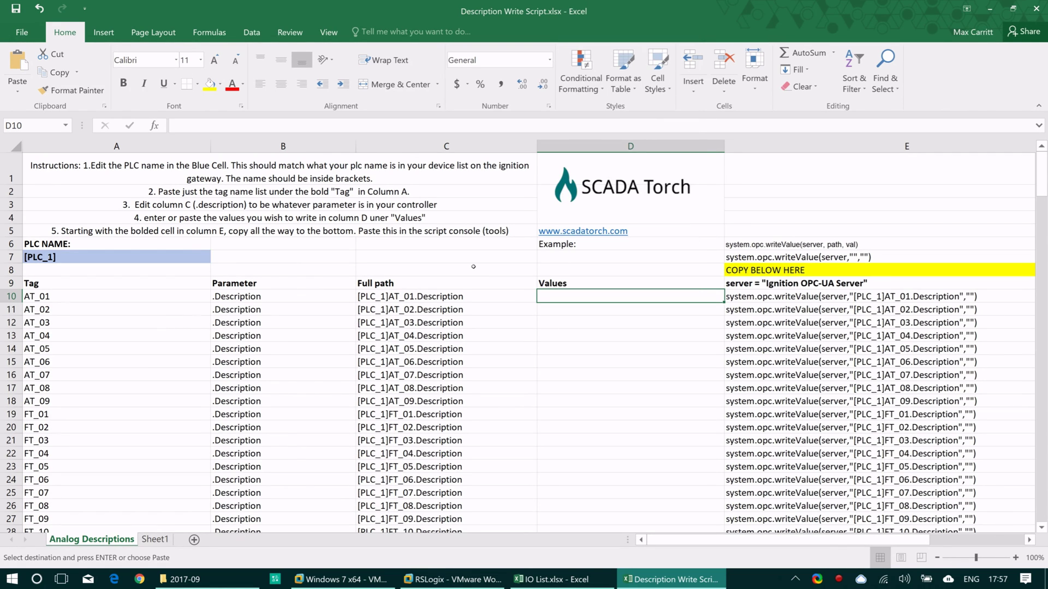
key("ctrl+v")
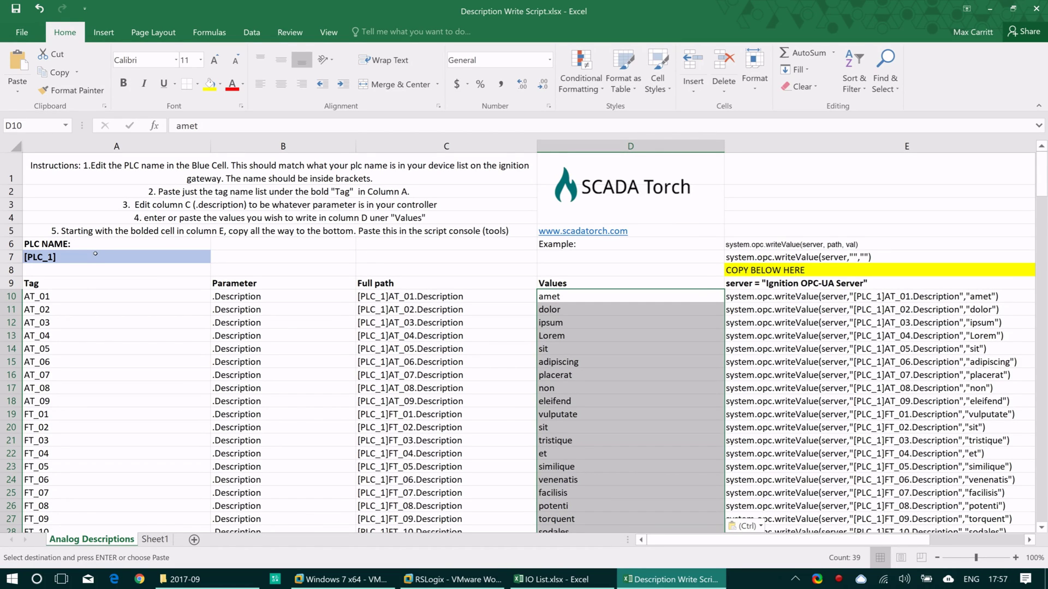
Check the PLC name in A7 against the OPC-UA device list in the Ignition Gateway
left_click(50, 255)
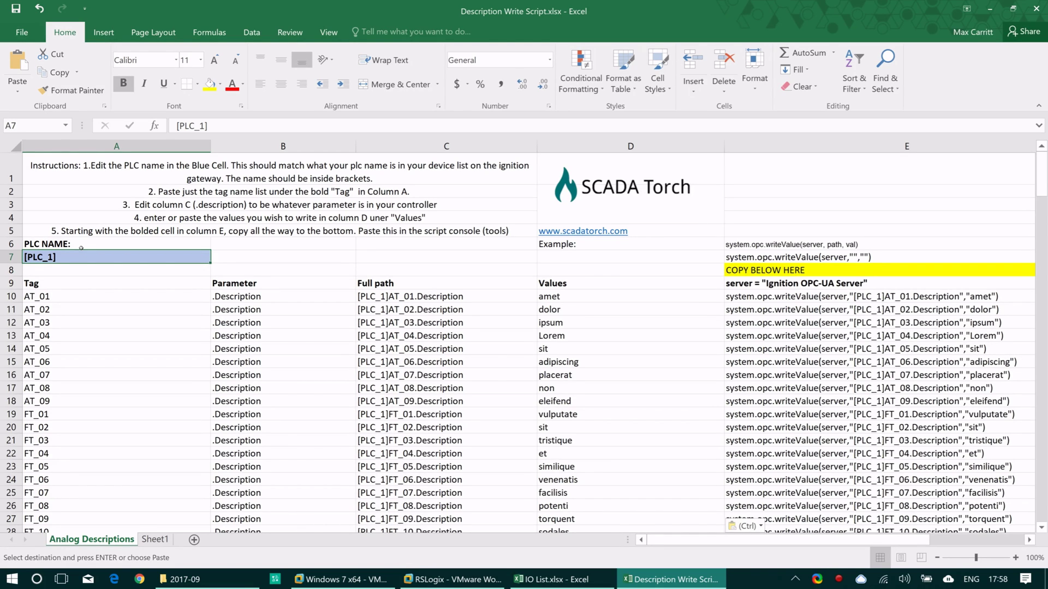
left_click(817, 284)
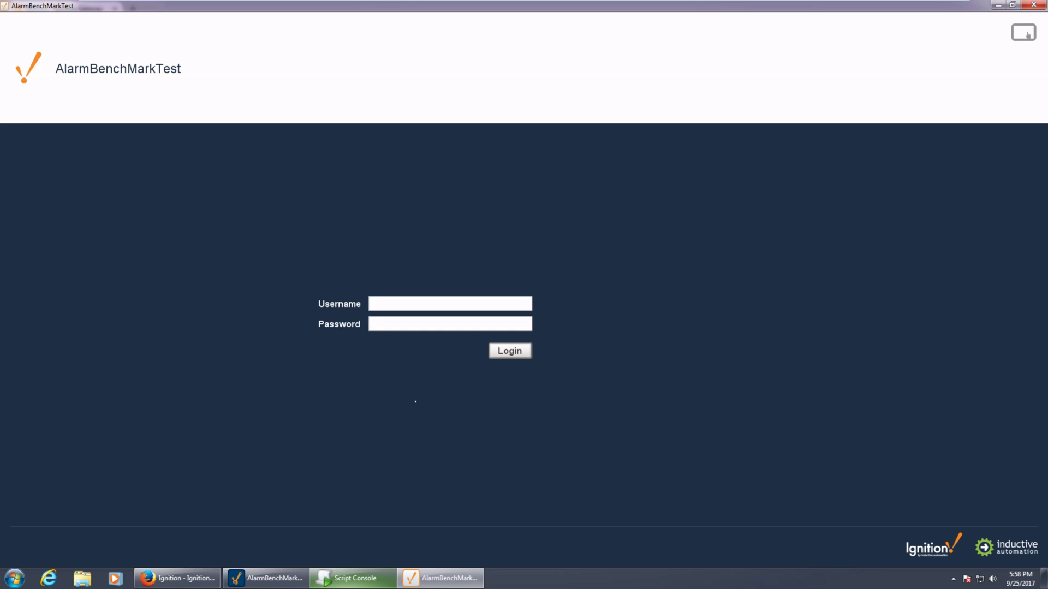
left_click(177, 578)
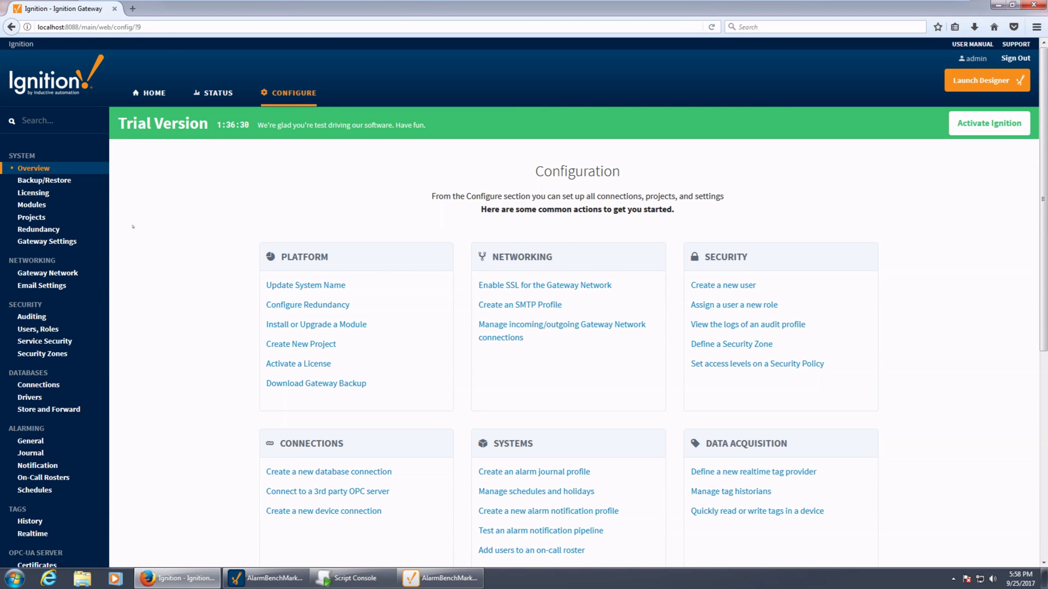
scroll(133, 226, "down", 4)
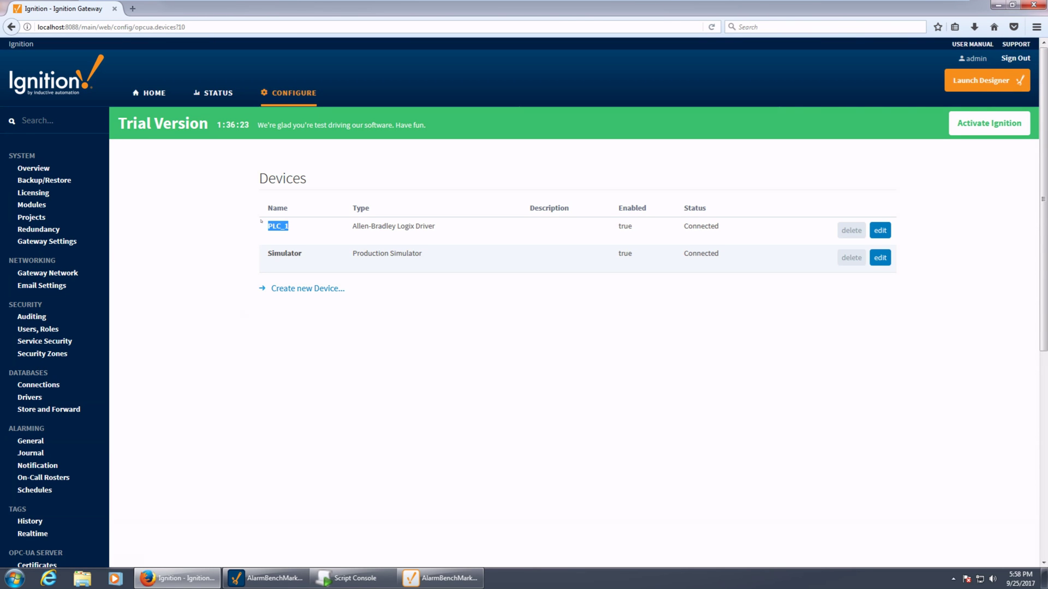
left_click(273, 213)
Open the gateway's OPC server connections and check the name of the Ignition OPC-UA Server
scroll(98, 379, "down", 6)
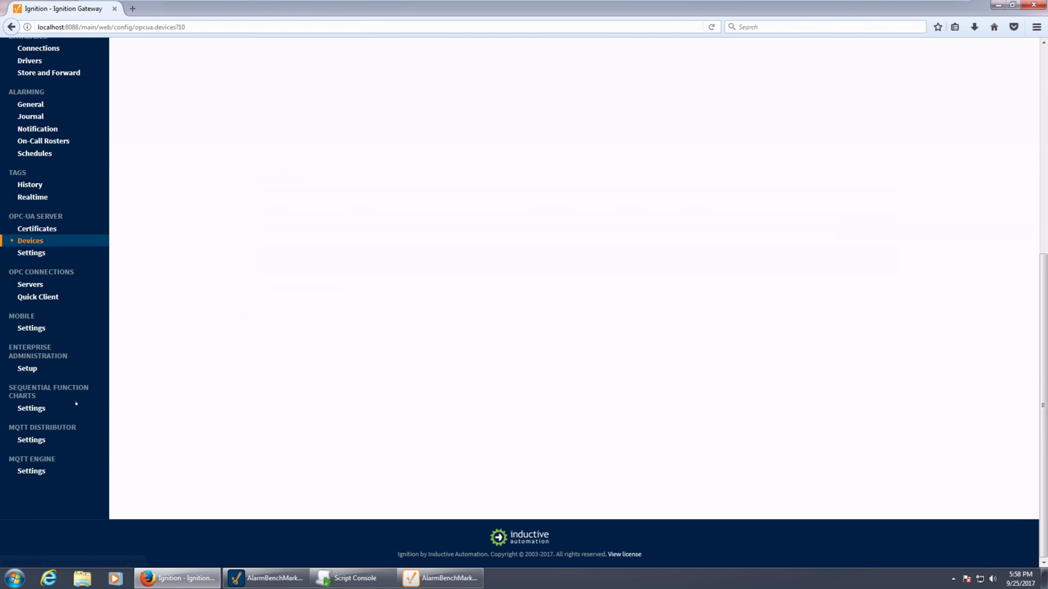
left_click(33, 285)
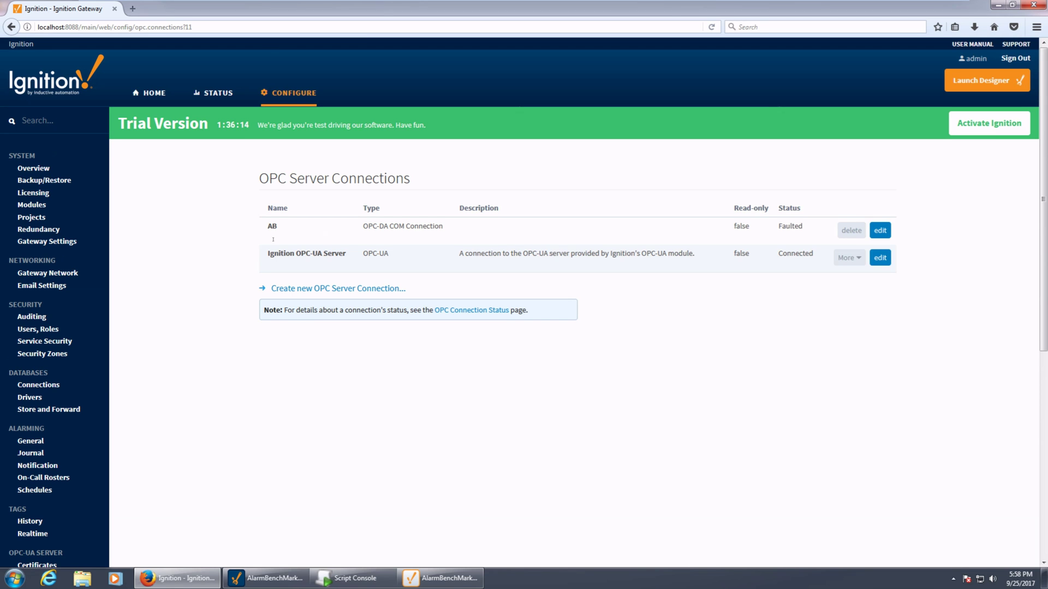
left_click_drag(273, 239, 328, 239)
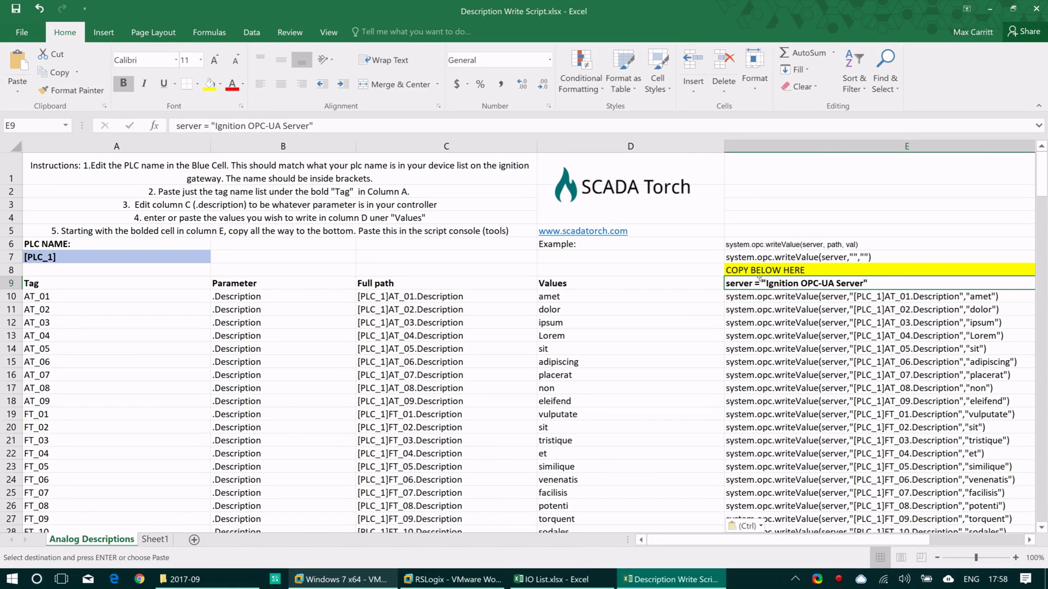
Return to the Excel workbook and examine the first generated write commands below the server line in column E
key("Down")
key("Down")
key("Down")
key("Down")
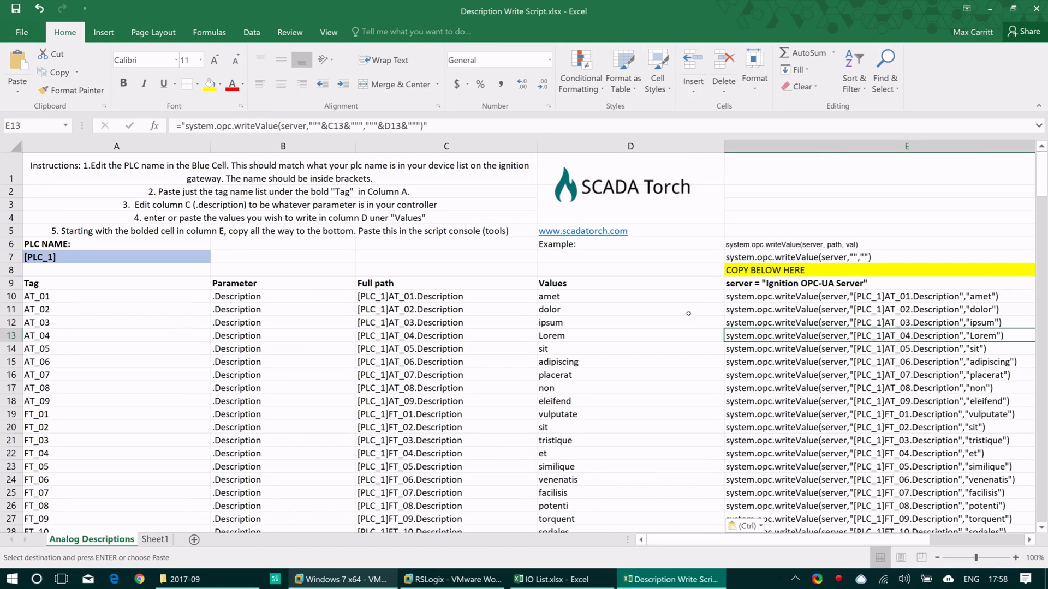
Copy the generated script in column E from the server line in E9 down to the TT_10 write command in E48
left_click(789, 286)
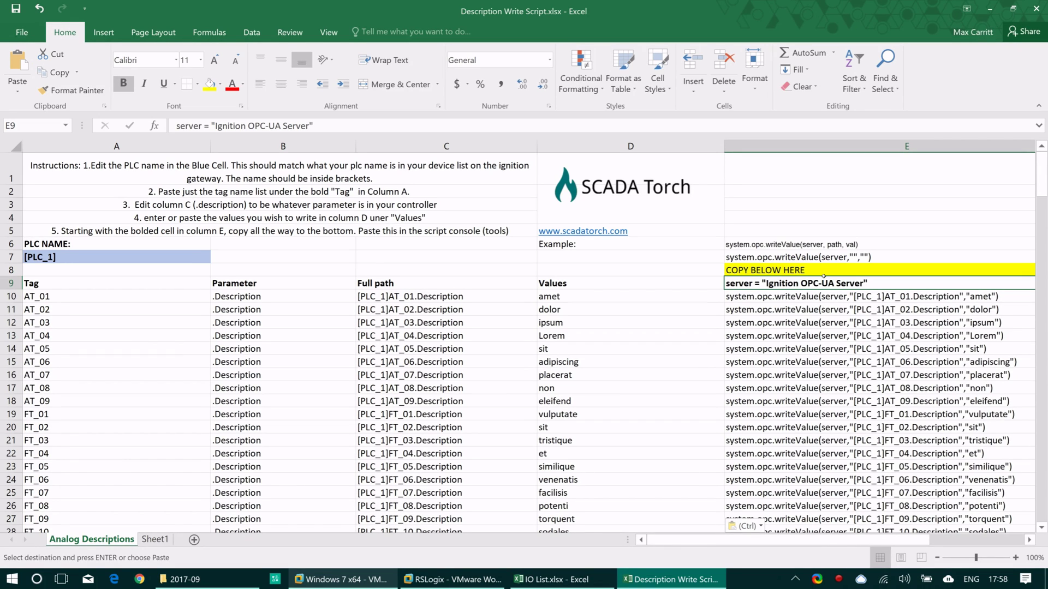
scroll(822, 324, "down", 4)
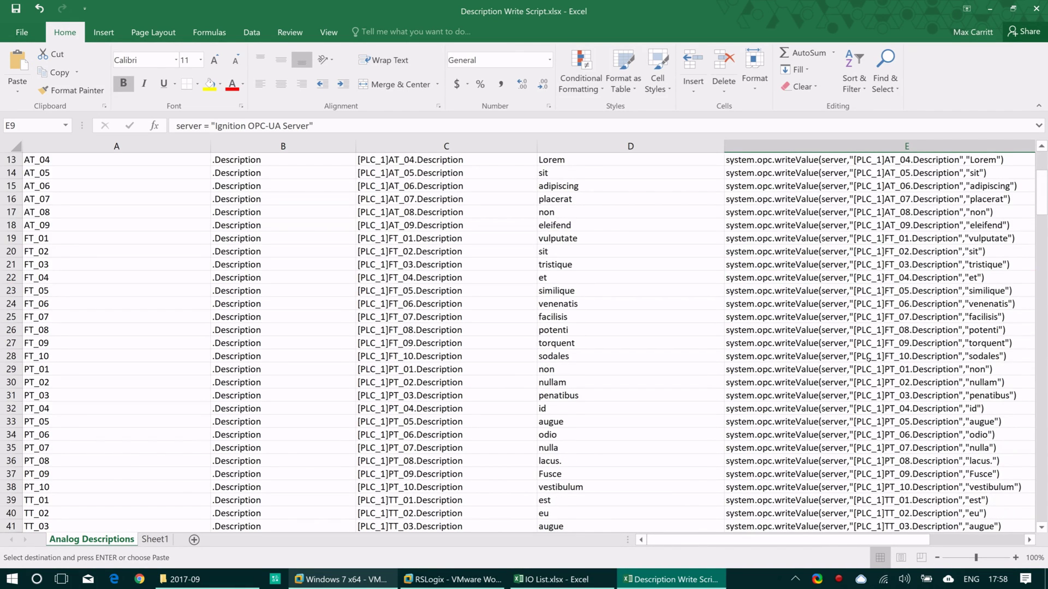
scroll(868, 359, "down", 5)
left_click(945, 422, "shift")
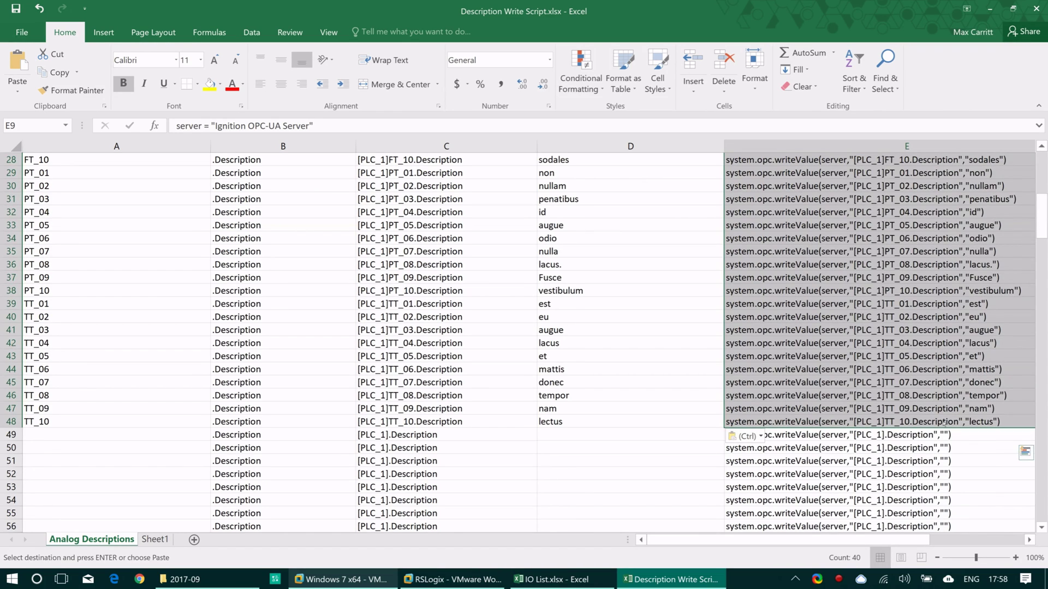
key("ctrl+c")
Switch to the Ignition Designer in the Windows 7 virtual machine and open the Script Console
left_click(358, 580)
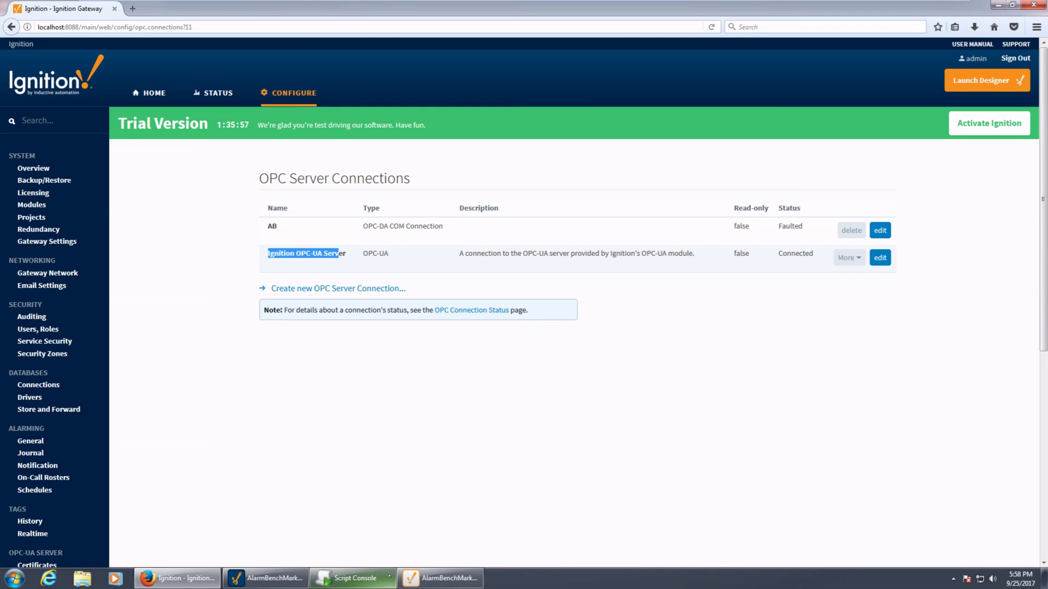
left_click(265, 578)
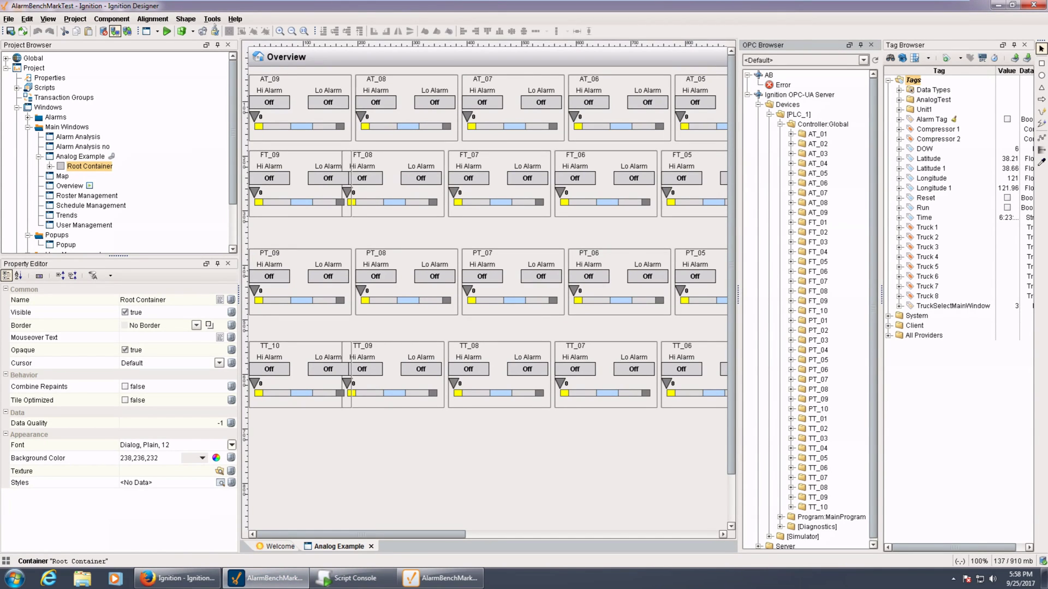
left_click(213, 18)
left_click(246, 54)
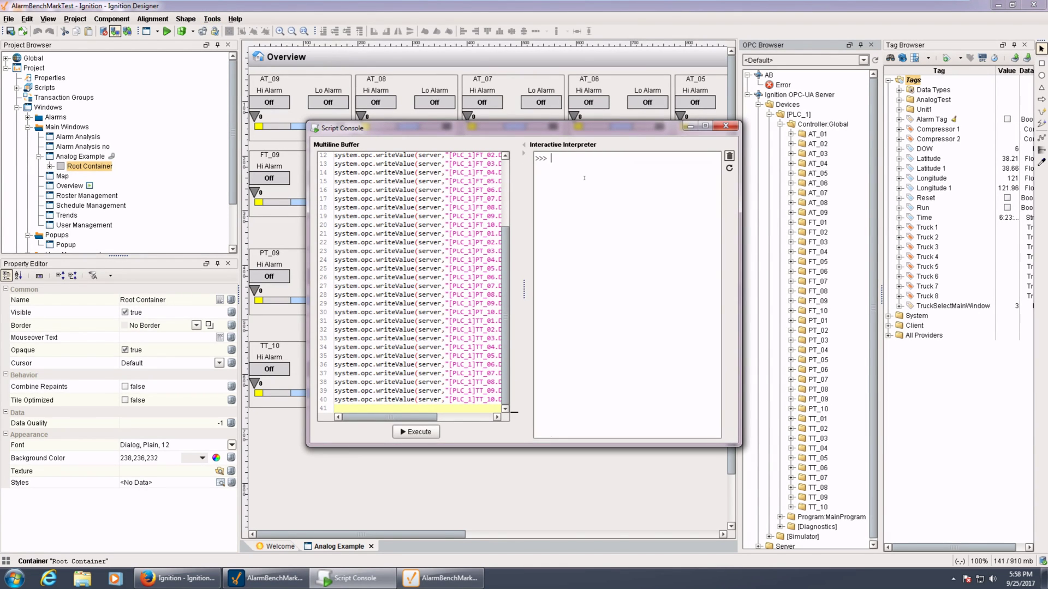
Replace the old script in the Multiline Buffer with the copied write commands and execute it
left_click(394, 241)
key("ctrl+a")
key("Delete")
key("ctrl+v")
left_click(415, 431)
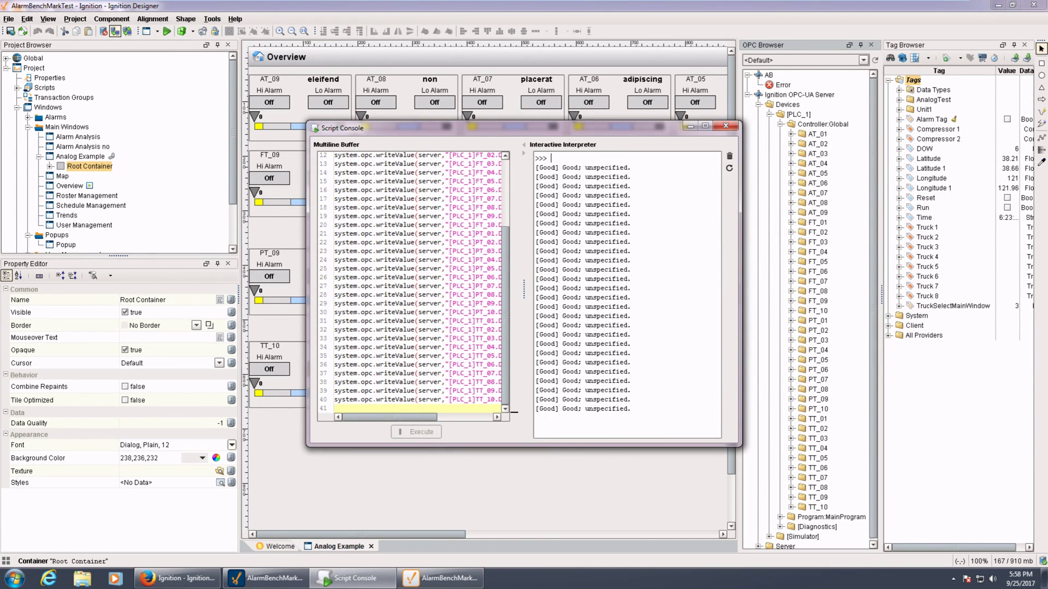
Bring the Designer's main window forward and check the written tag descriptions on the Analog Example window
left_click(552, 480)
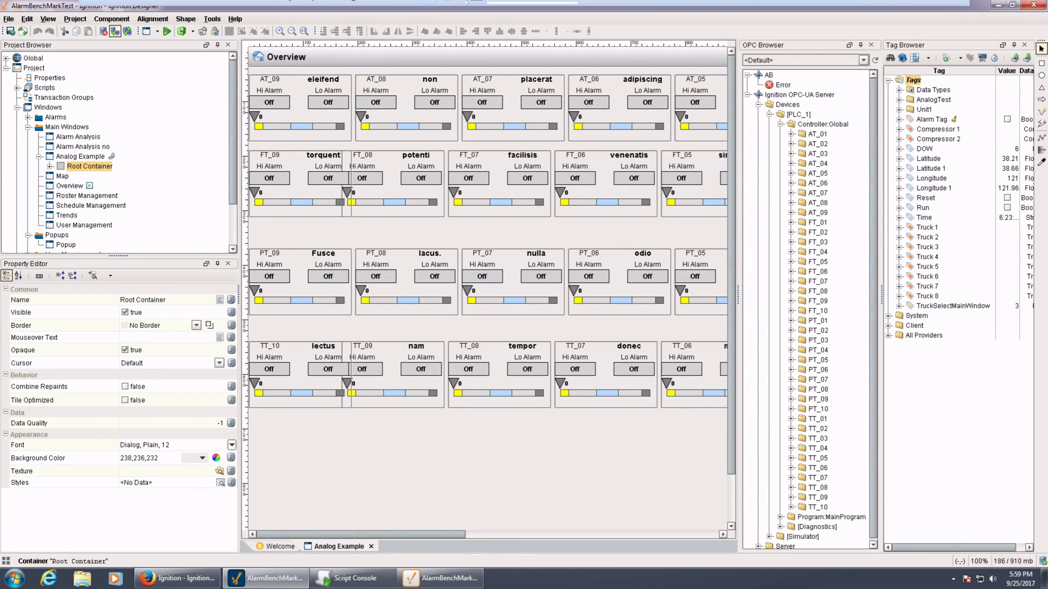
mouse_move(466, 2)
left_click(919, 9)
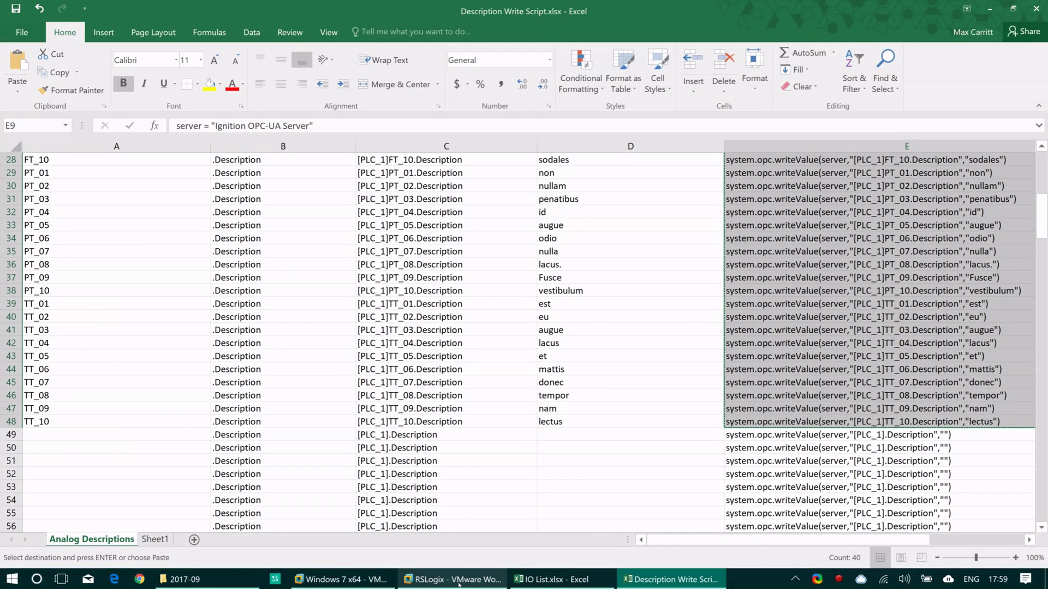
Switch to Logix Designer and expand the PT_06 controller tag to check its Description value
left_click(453, 579)
left_click(198, 455)
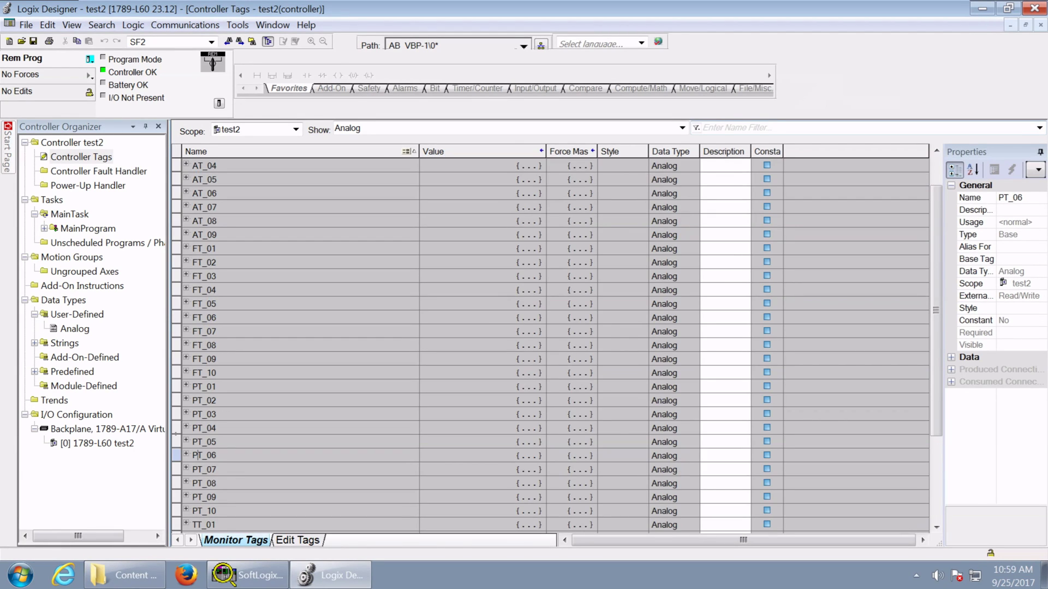
left_click(186, 453)
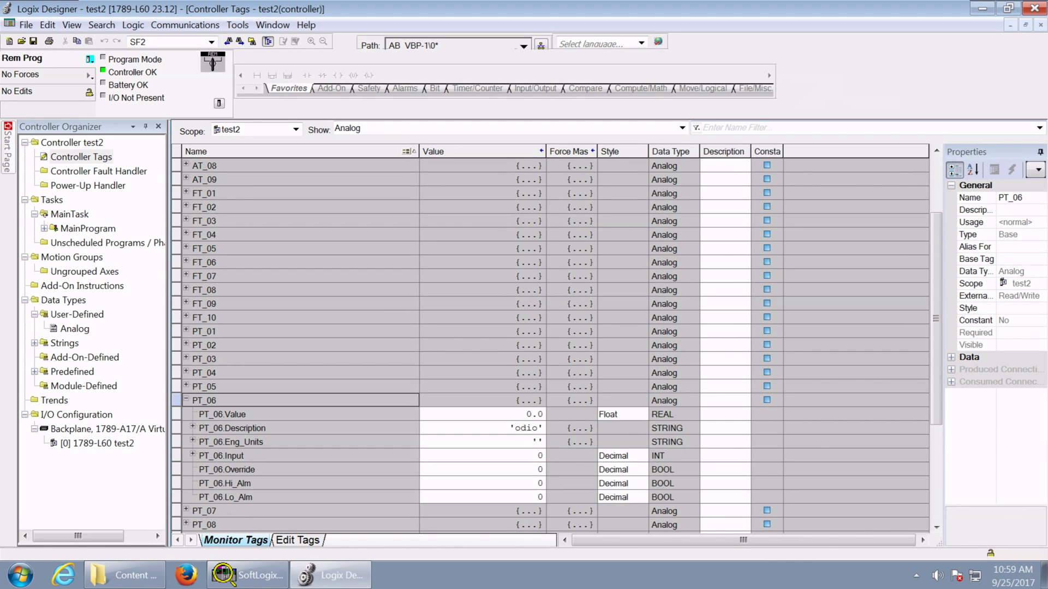
left_click(238, 343)
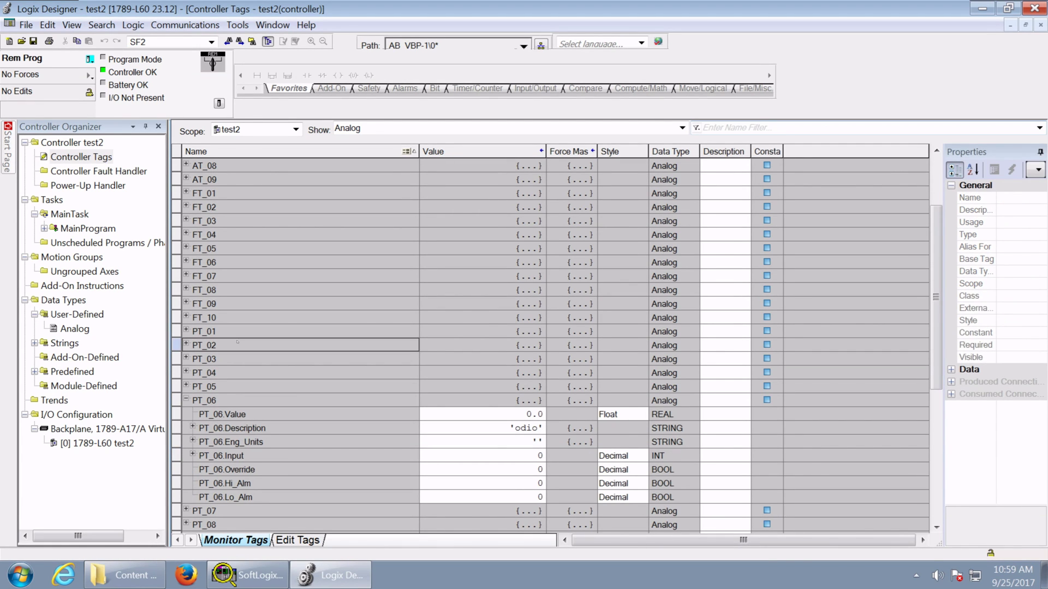
double_click(238, 343)
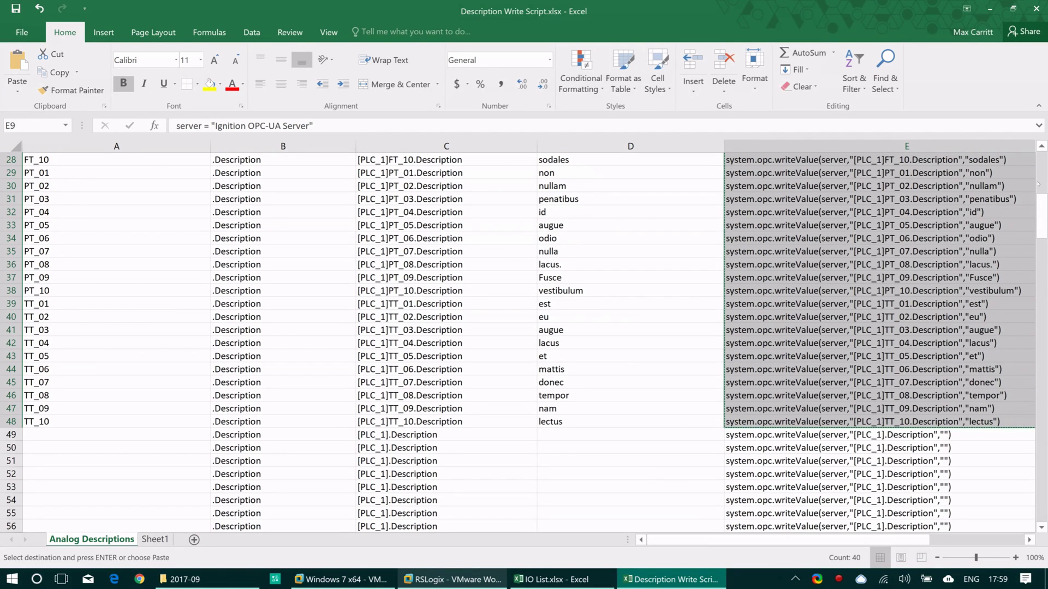
In the Analog Descriptions sheet, change the parameter in B10 to .Eng_units and fill it down the Parameter column
left_click_drag(1041, 213, 1041, 158)
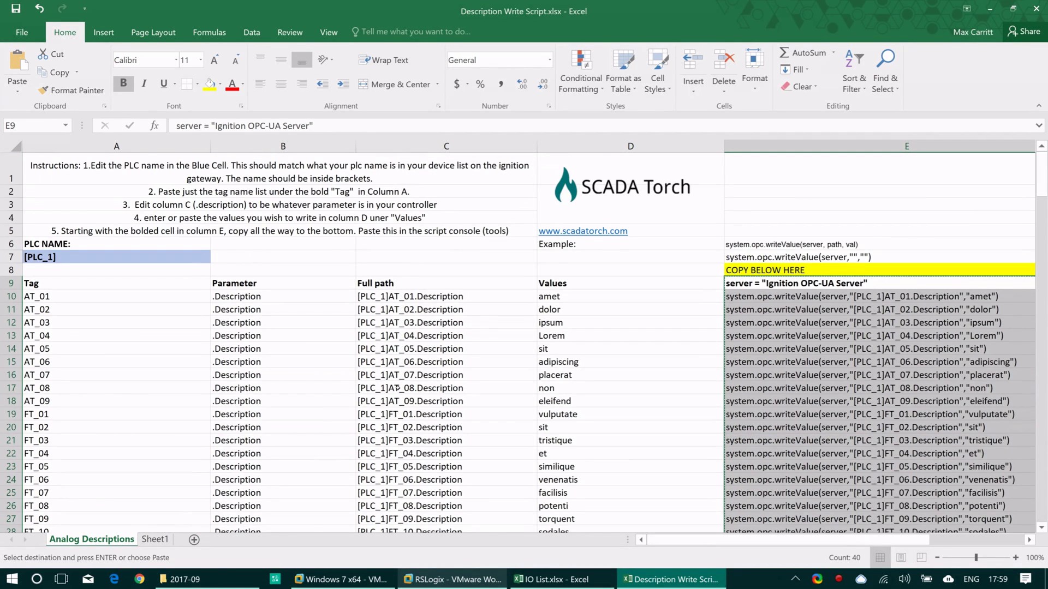
left_click(213, 294)
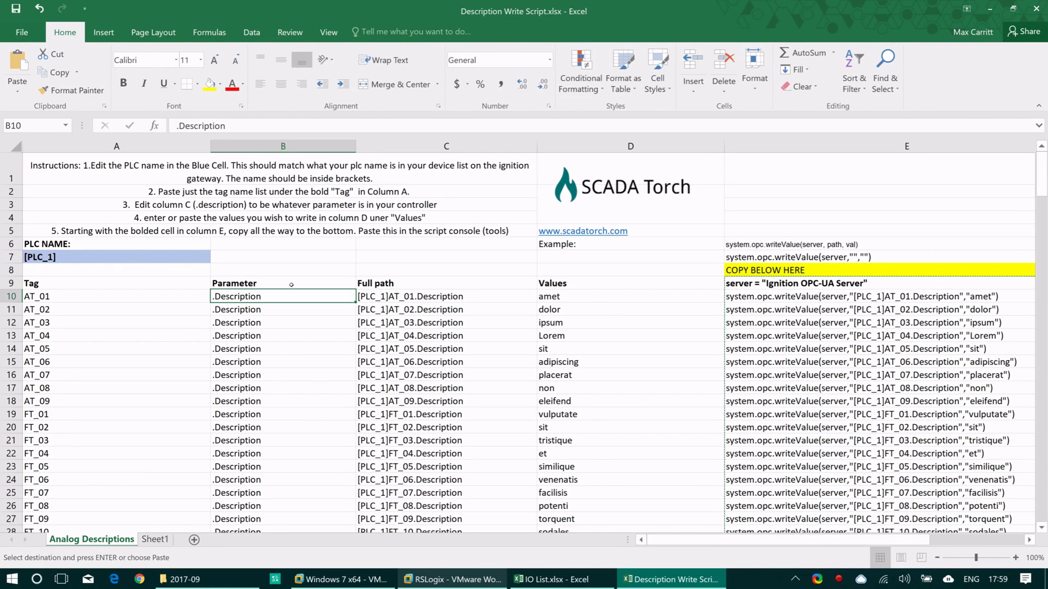
double_click(222, 292)
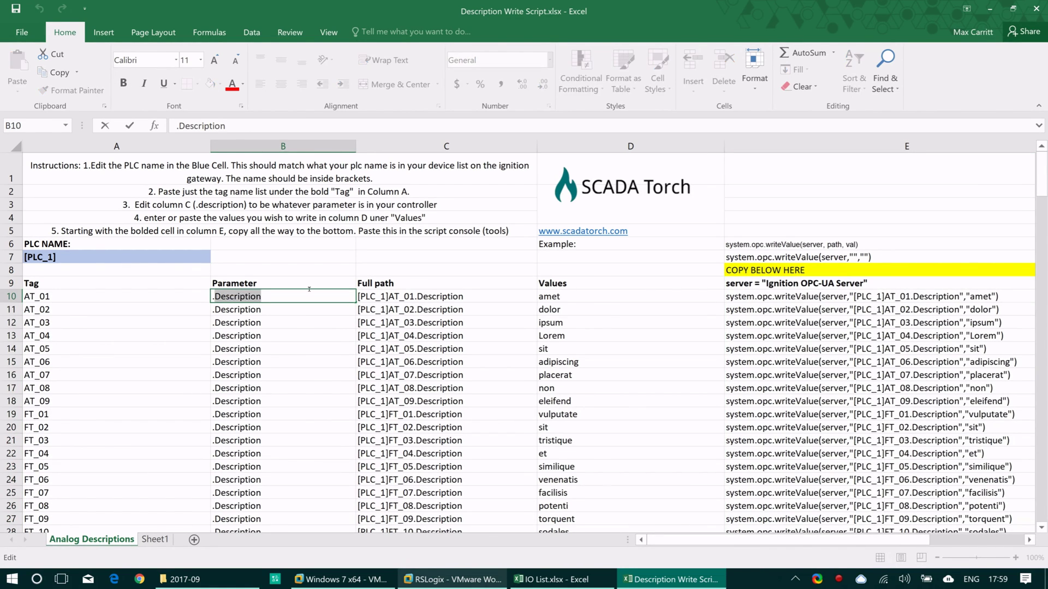
type("Eng_un")
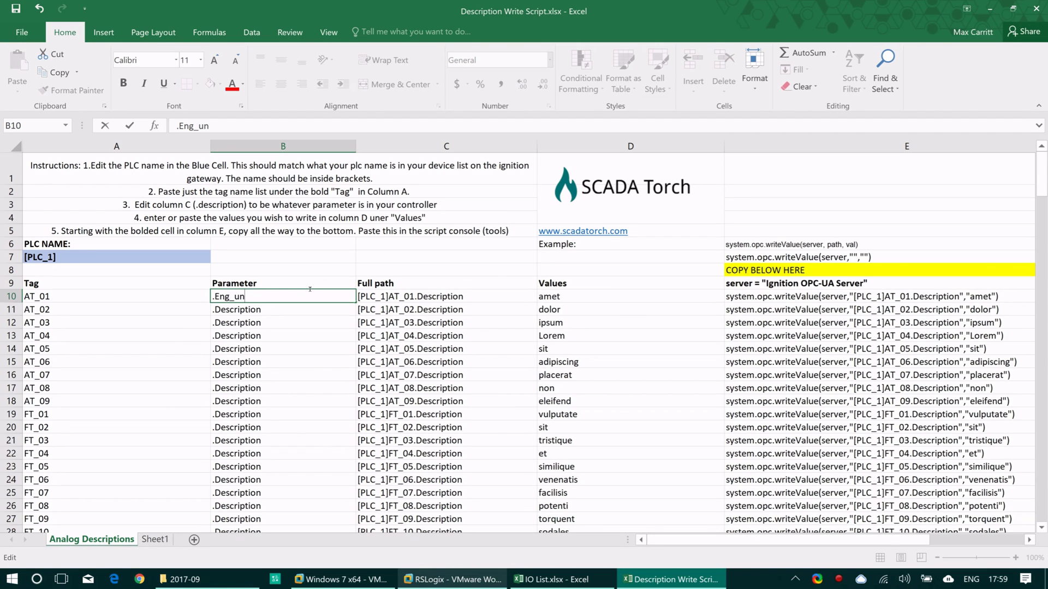
type("its")
key("Return")
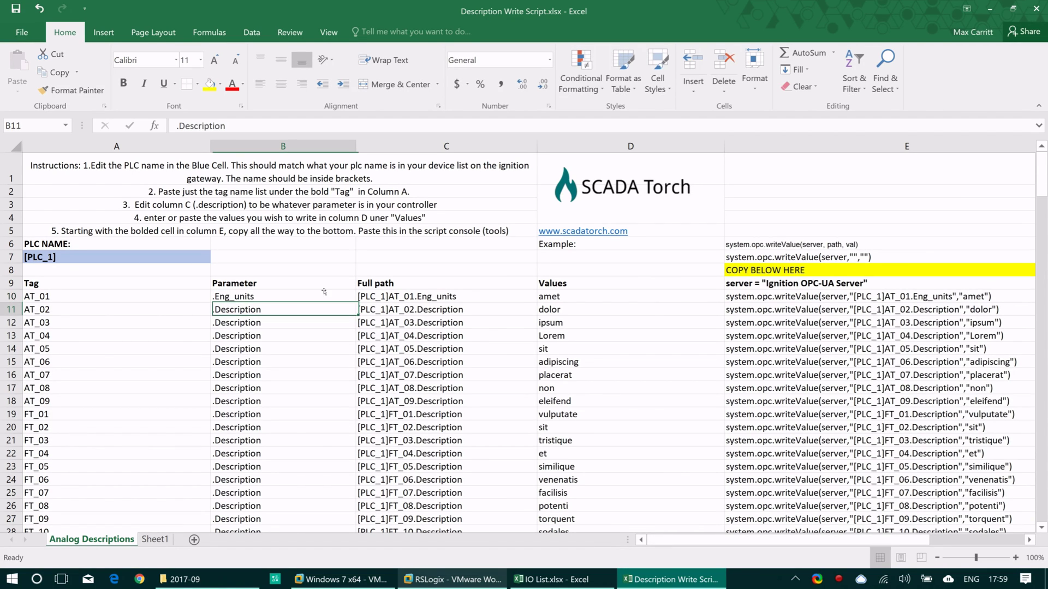
left_click(348, 296)
double_click(349, 297)
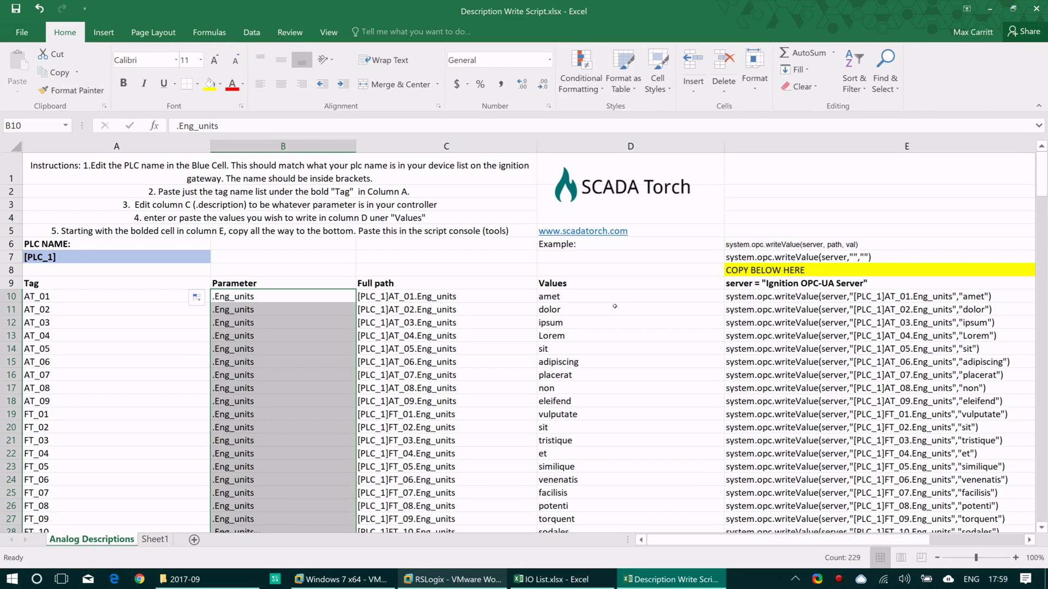
left_click(611, 299)
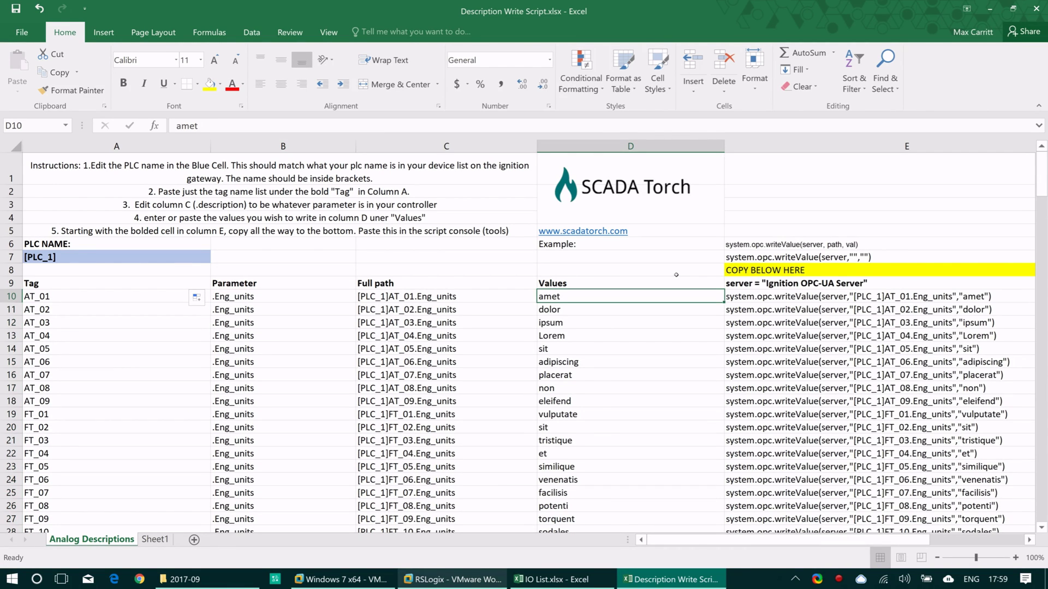
left_click(739, 270)
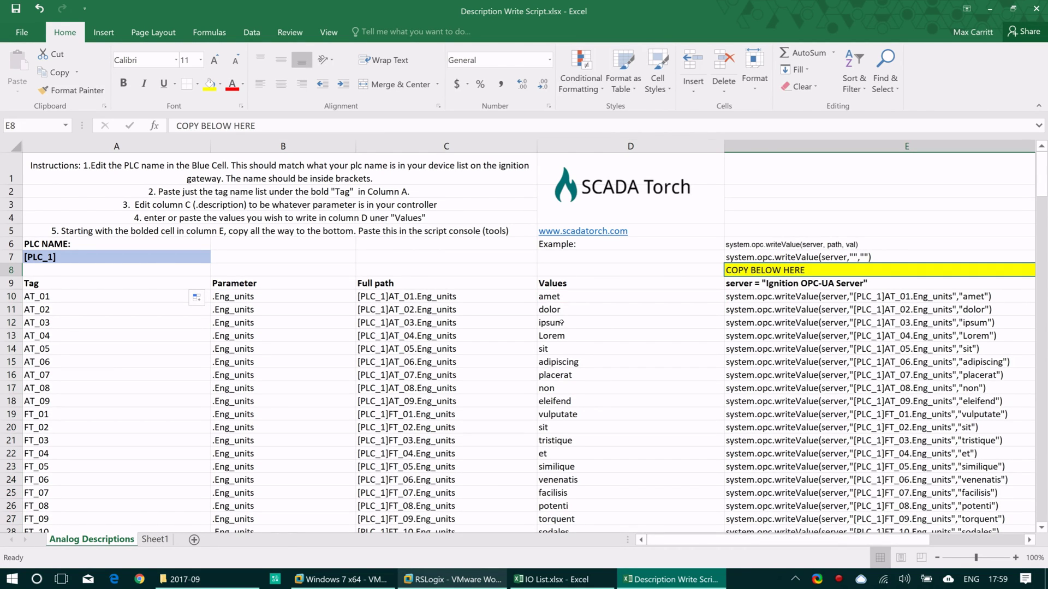